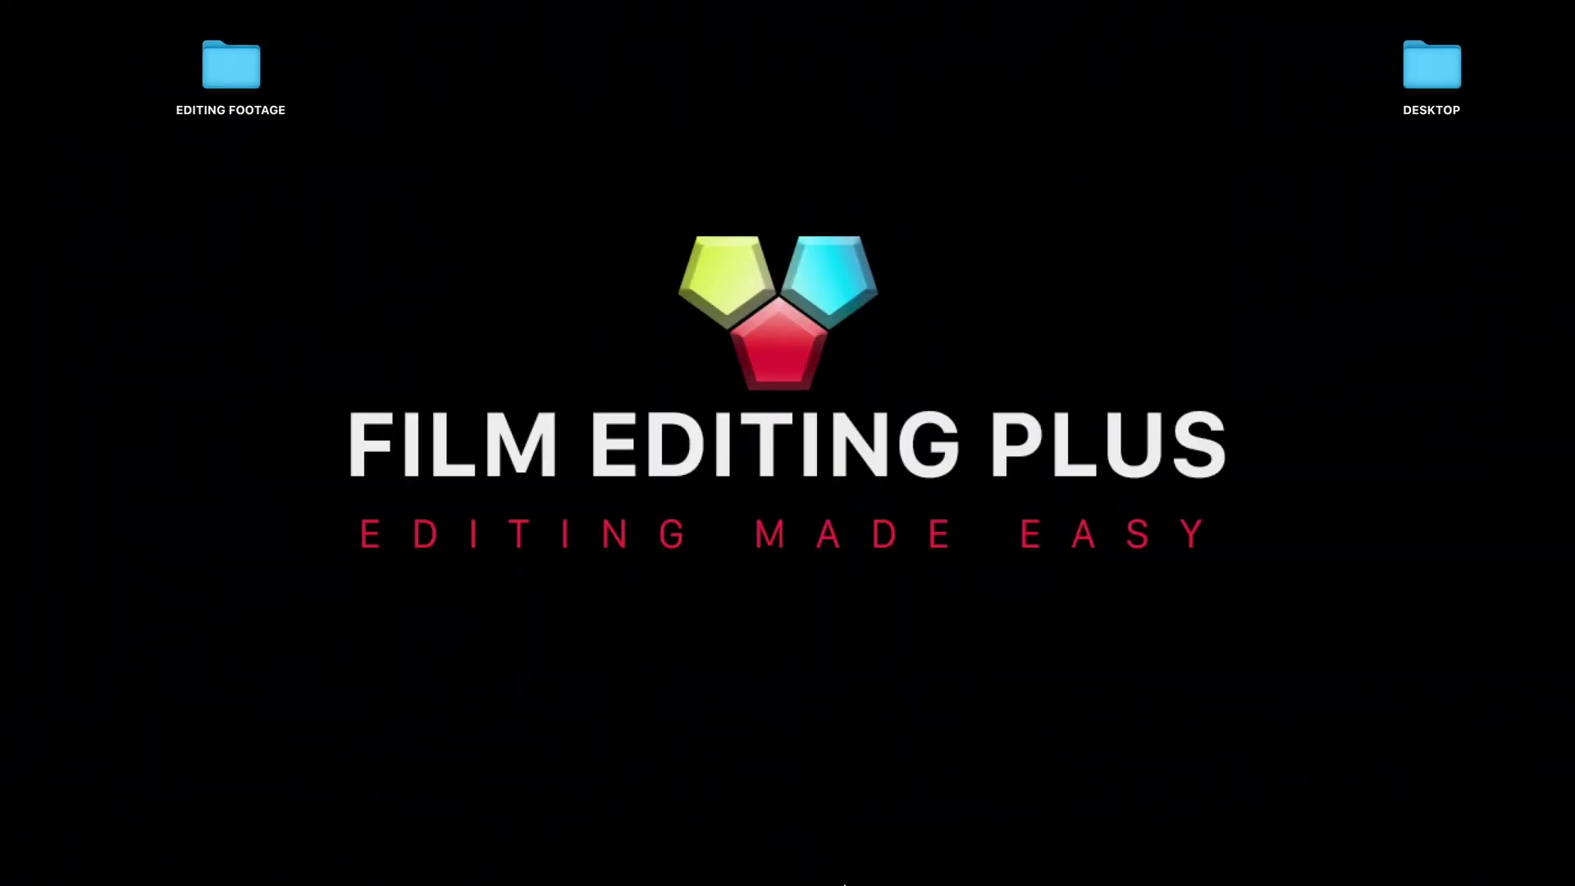
Launch DaVinci Resolve, open the TEST FOOTAGE project and move the playhead to 01:00:24:24.
{"action": "left_click", "coordinate": [822, 829]}
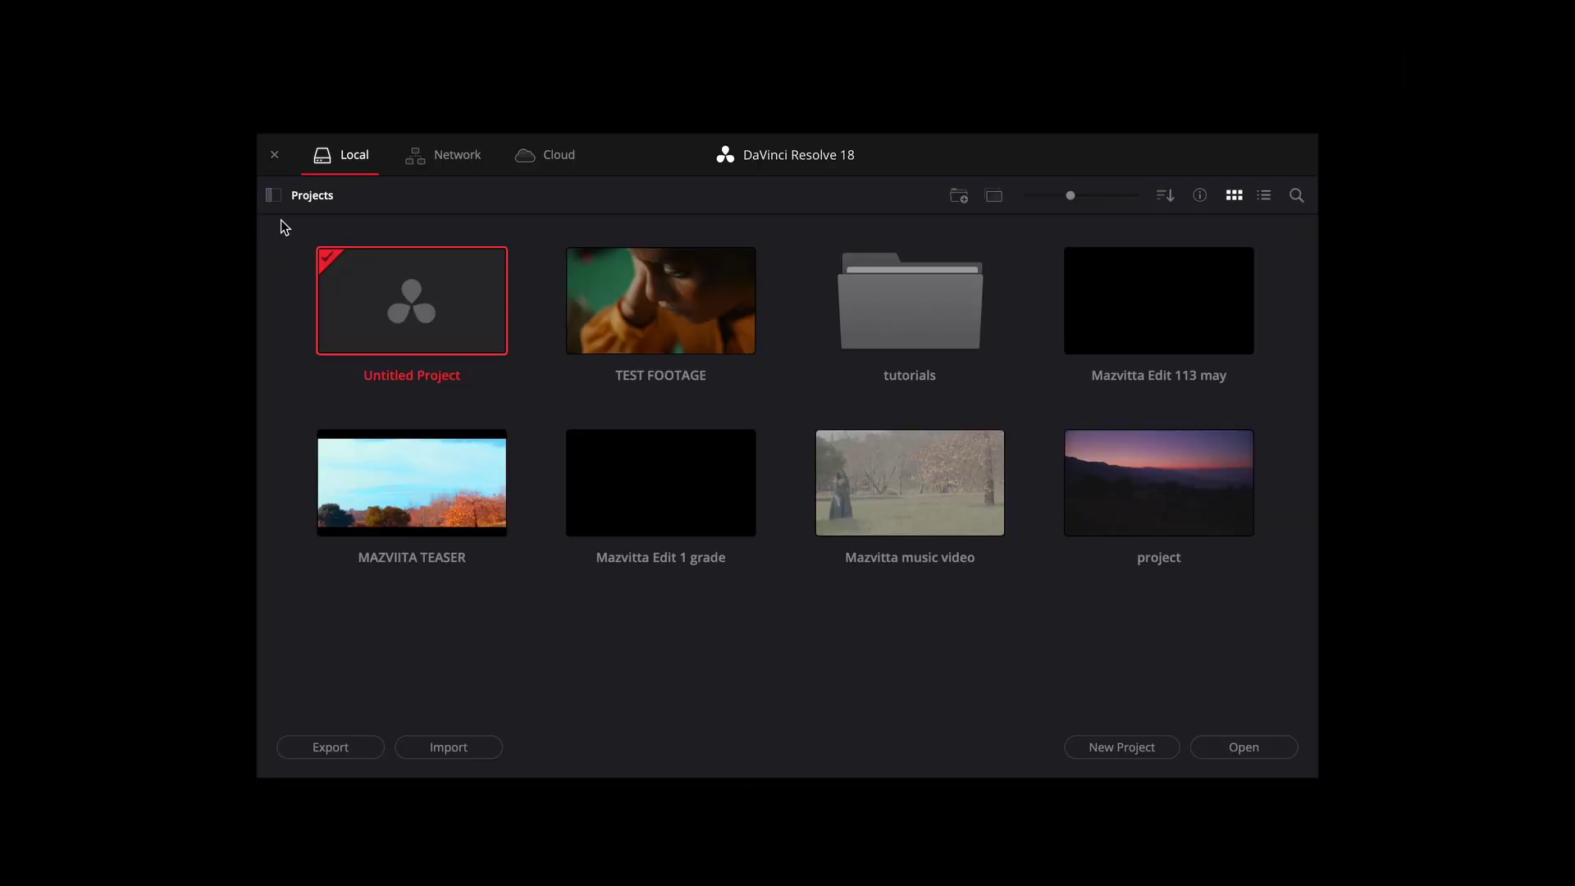
{"action": "left_click", "coordinate": [661, 301]}
{"action": "left_click", "coordinate": [1219, 744]}
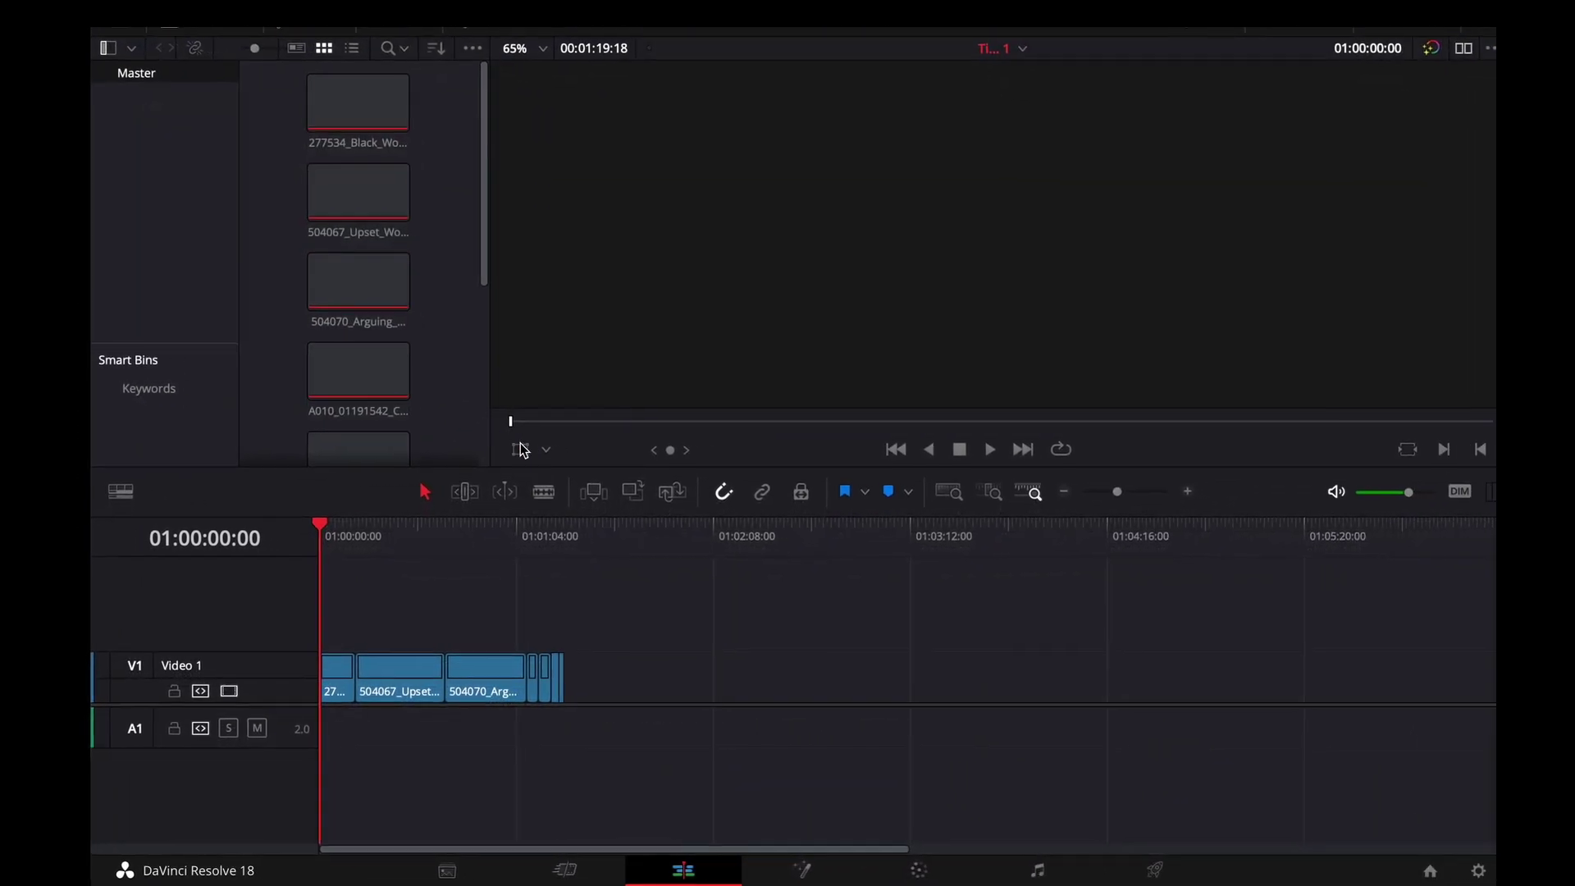
{"action": "left_click_drag", "start_coordinate": [354, 535], "coordinate": [386, 565]}
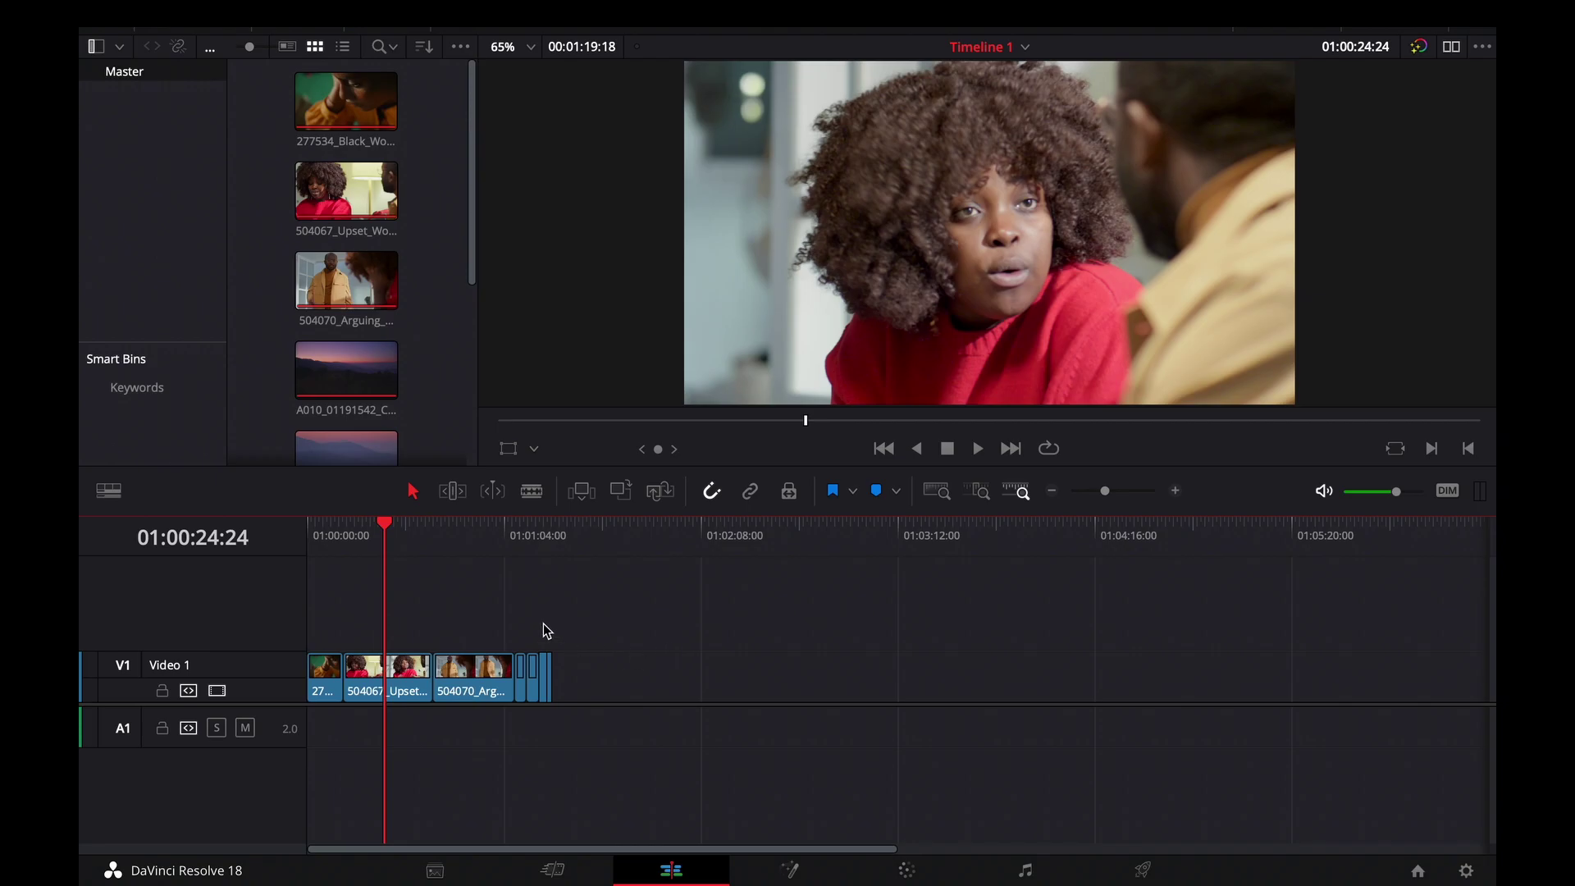
Import the WAV and MP3 music files from the MUSIC folder in EDITING FOOTAGE into the media pool.
{"action": "scroll", "coordinate": [305, 190], "scroll_direction": "down", "scroll_amount": 4}
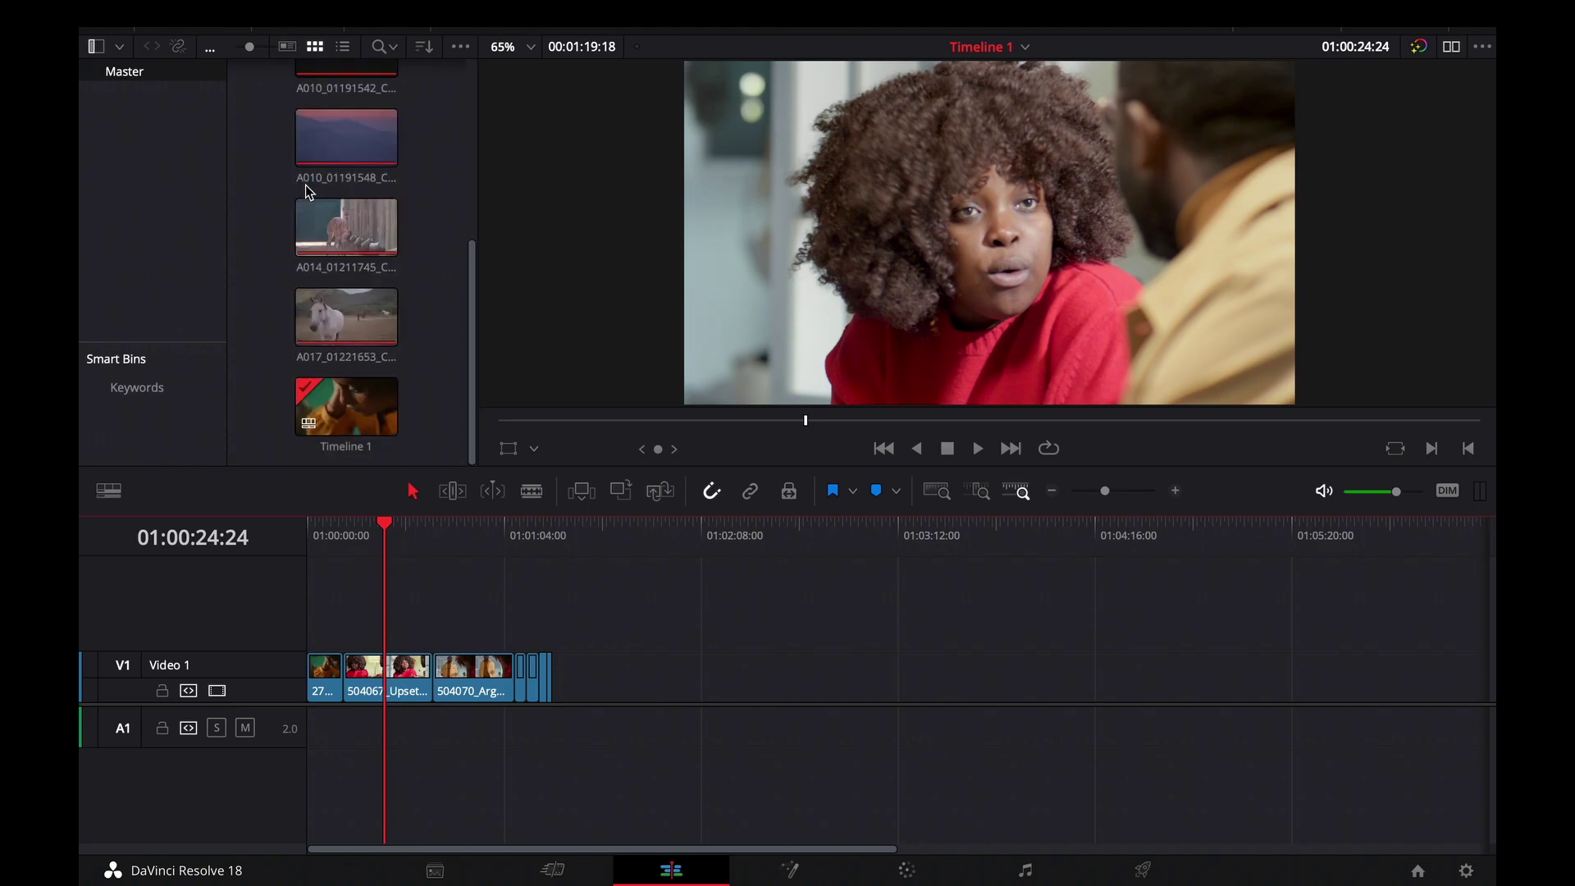
{"action": "right_click", "coordinate": [255, 267]}
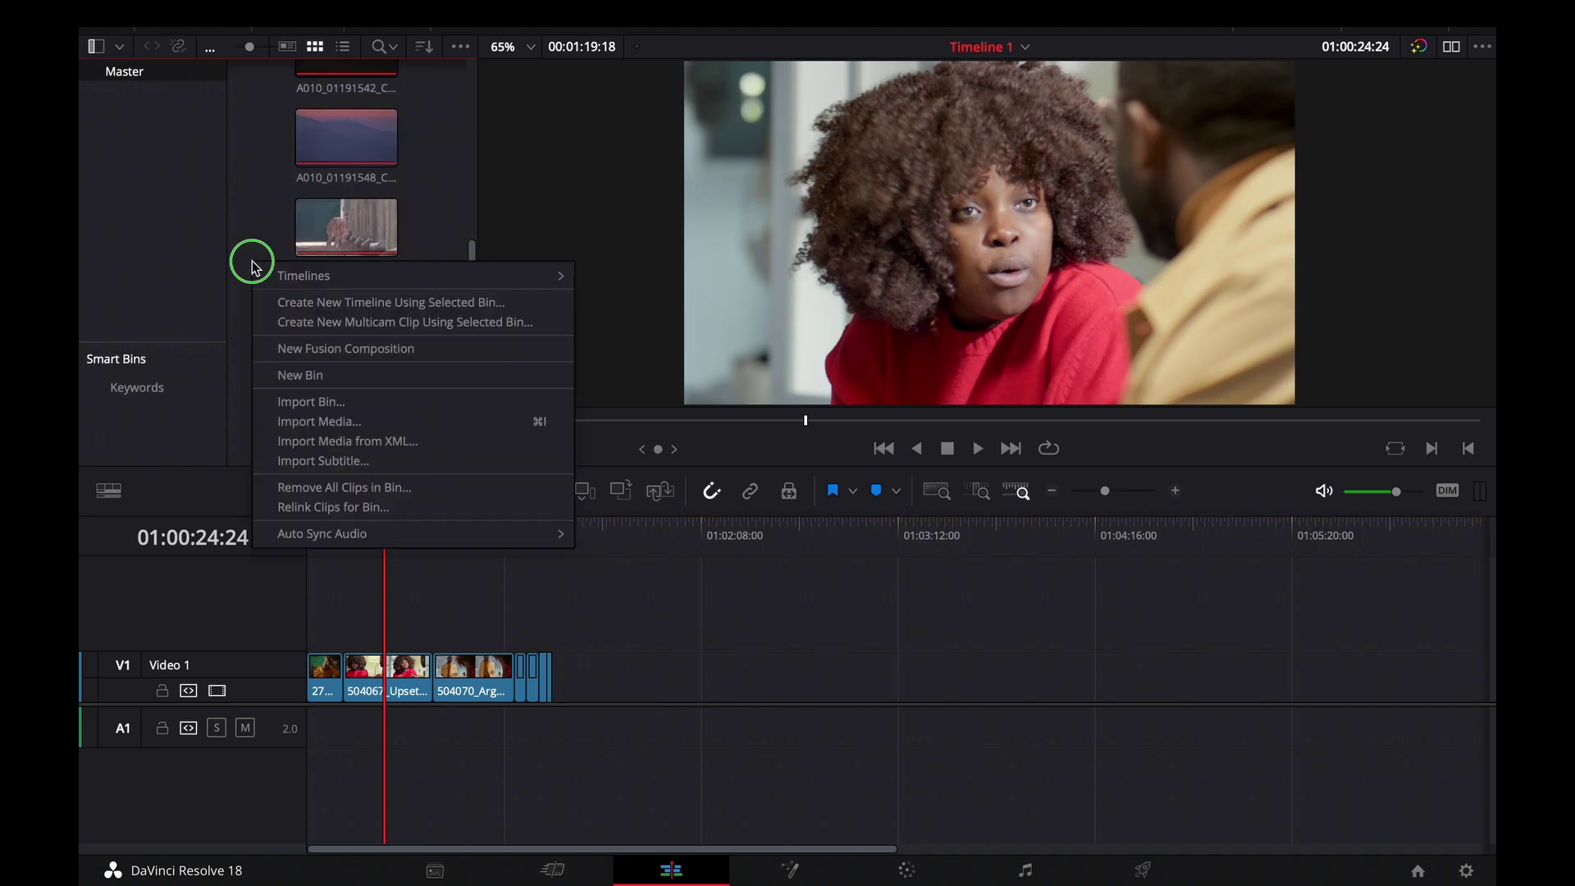
{"action": "left_click", "coordinate": [318, 459]}
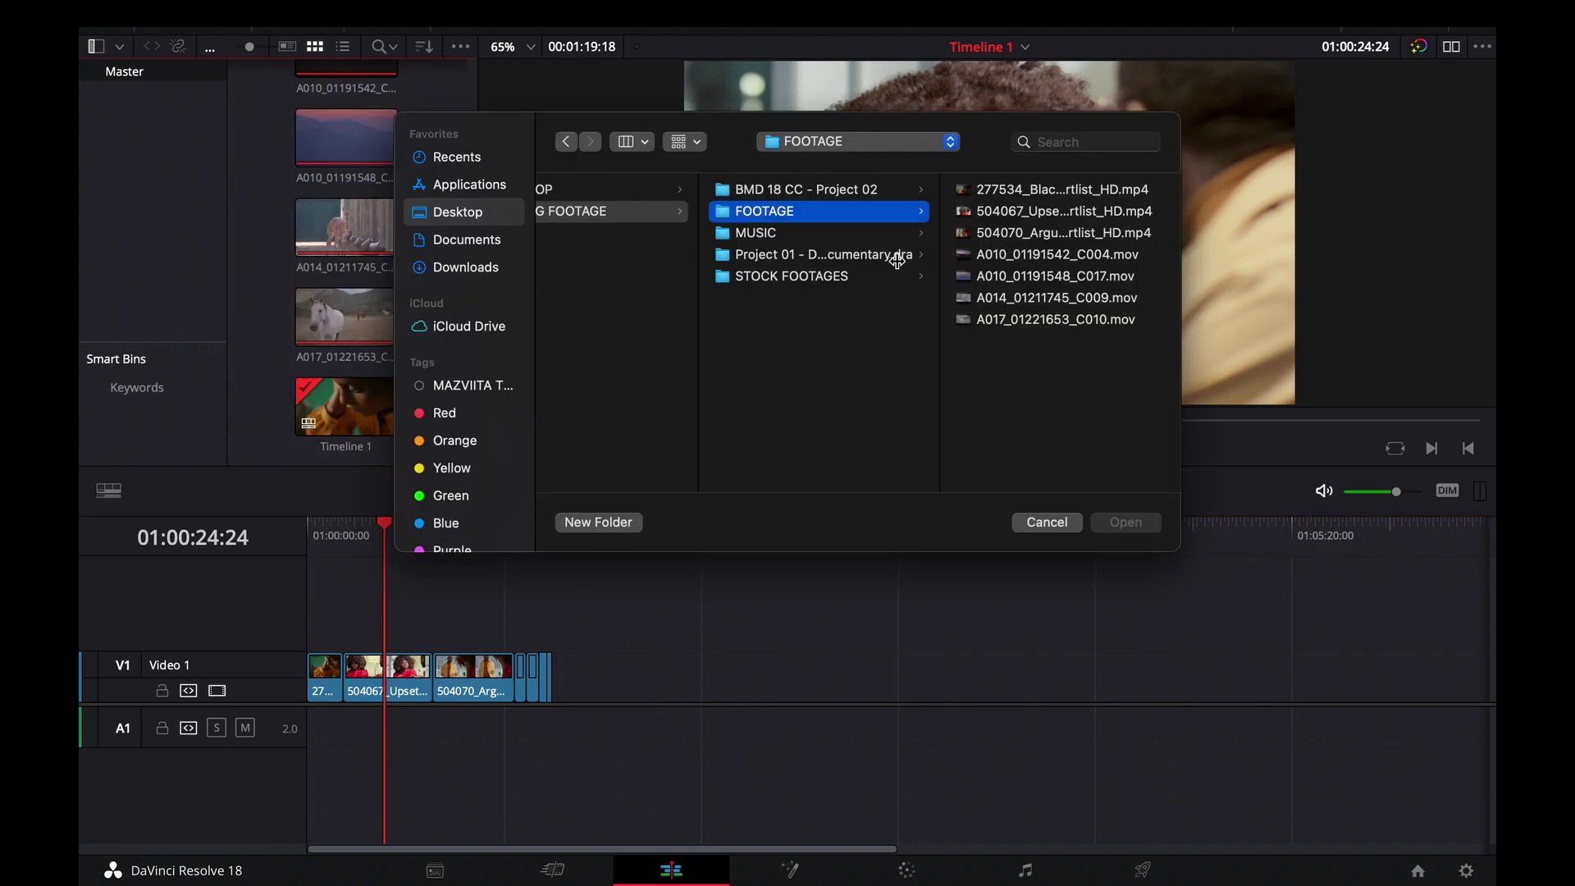
{"action": "left_click", "coordinate": [779, 248]}
{"action": "left_click", "coordinate": [776, 233]}
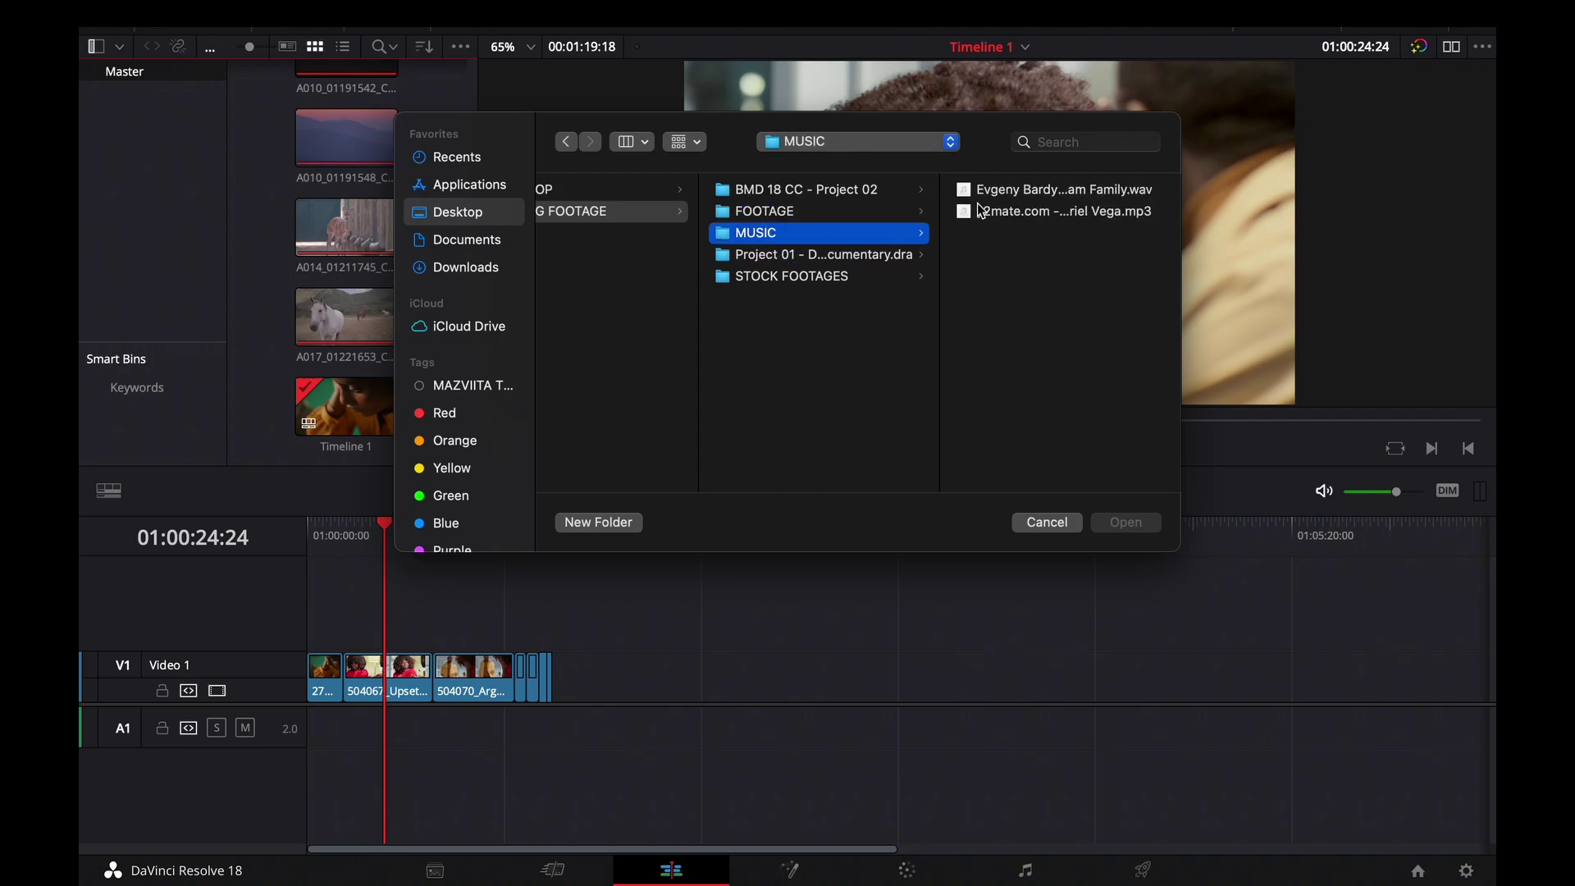
{"action": "left_click", "coordinate": [1002, 189]}
{"action": "left_click", "coordinate": [1013, 213], "text": "shift"}
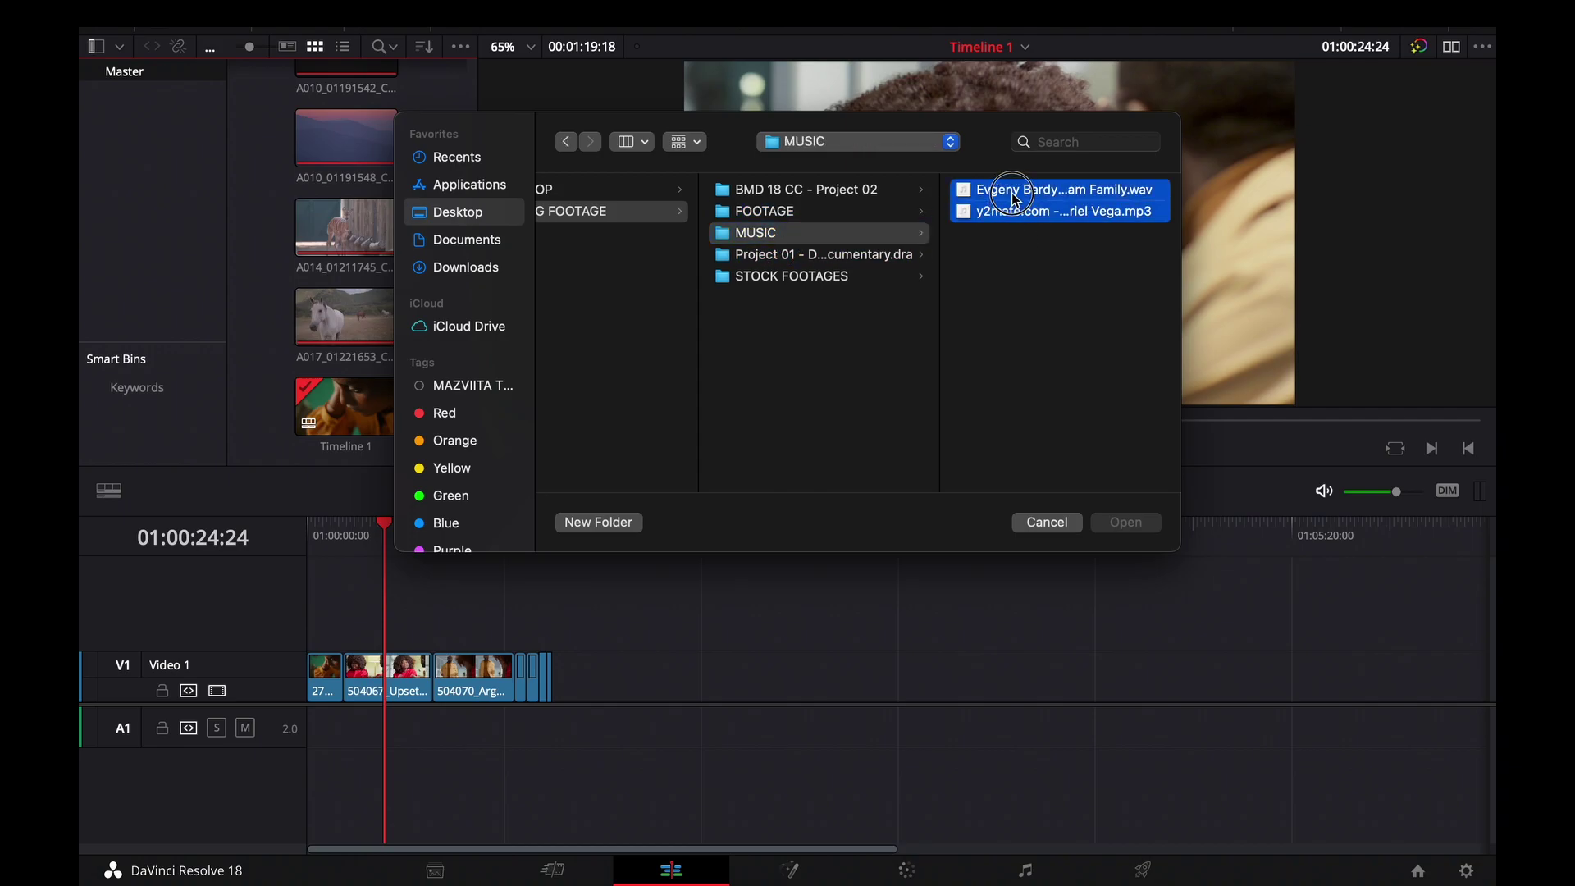
{"action": "left_click", "coordinate": [1133, 525]}
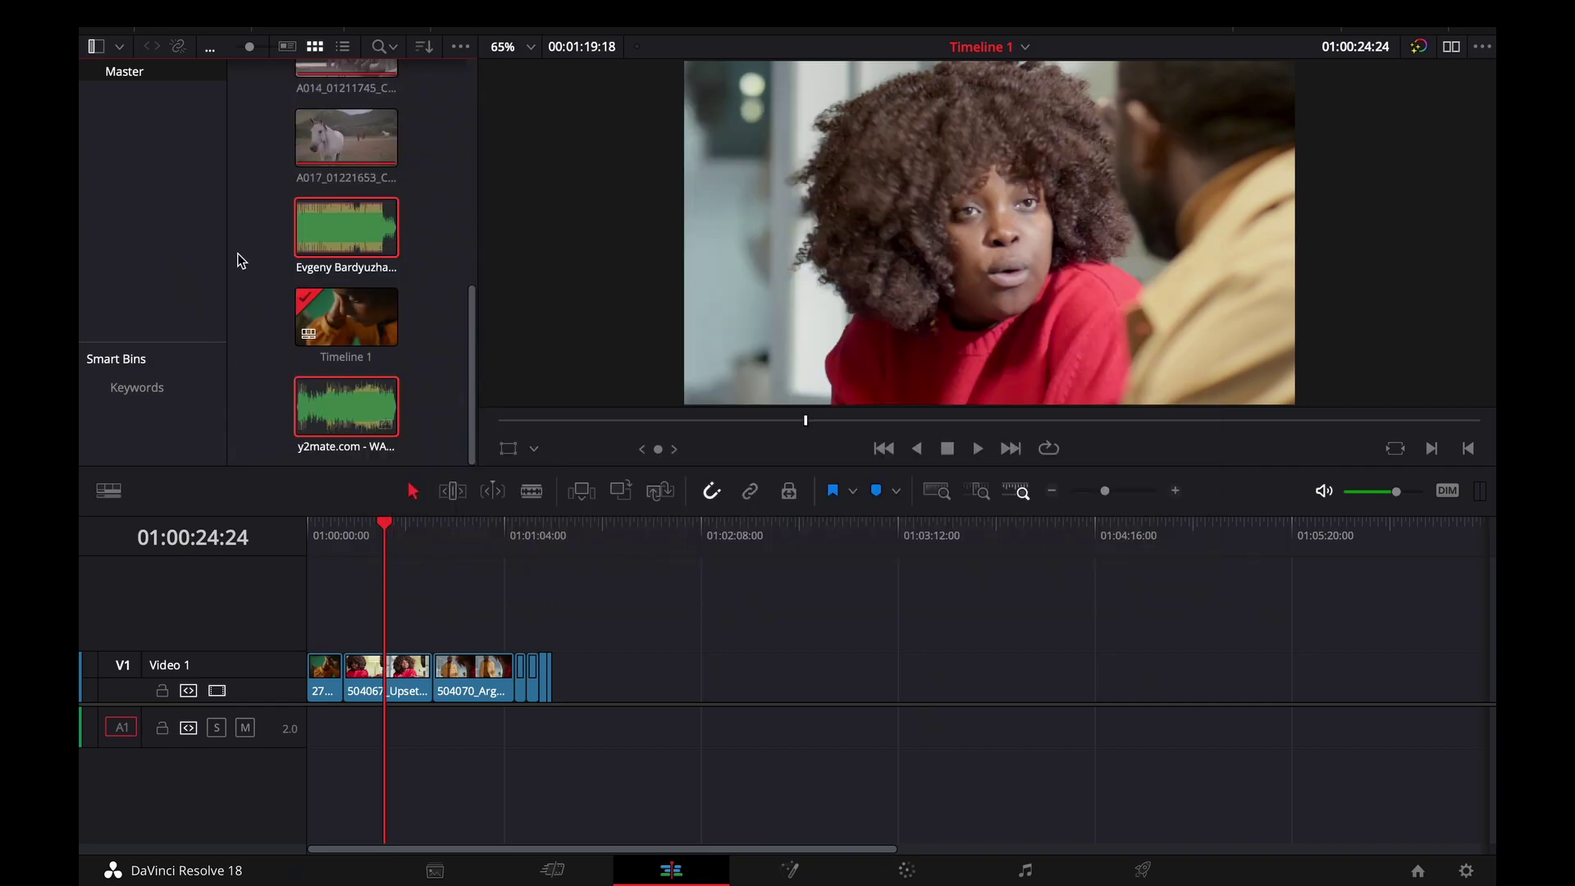
Place both music clips back to back on audio track A1, trimming each so the second ends at about 01:03:08:14.
{"action": "left_click_drag", "start_coordinate": [325, 230], "coordinate": [380, 743]}
{"action": "left_click_drag", "start_coordinate": [492, 728], "coordinate": [459, 731]}
{"action": "left_click_drag", "start_coordinate": [775, 730], "coordinate": [498, 711]}
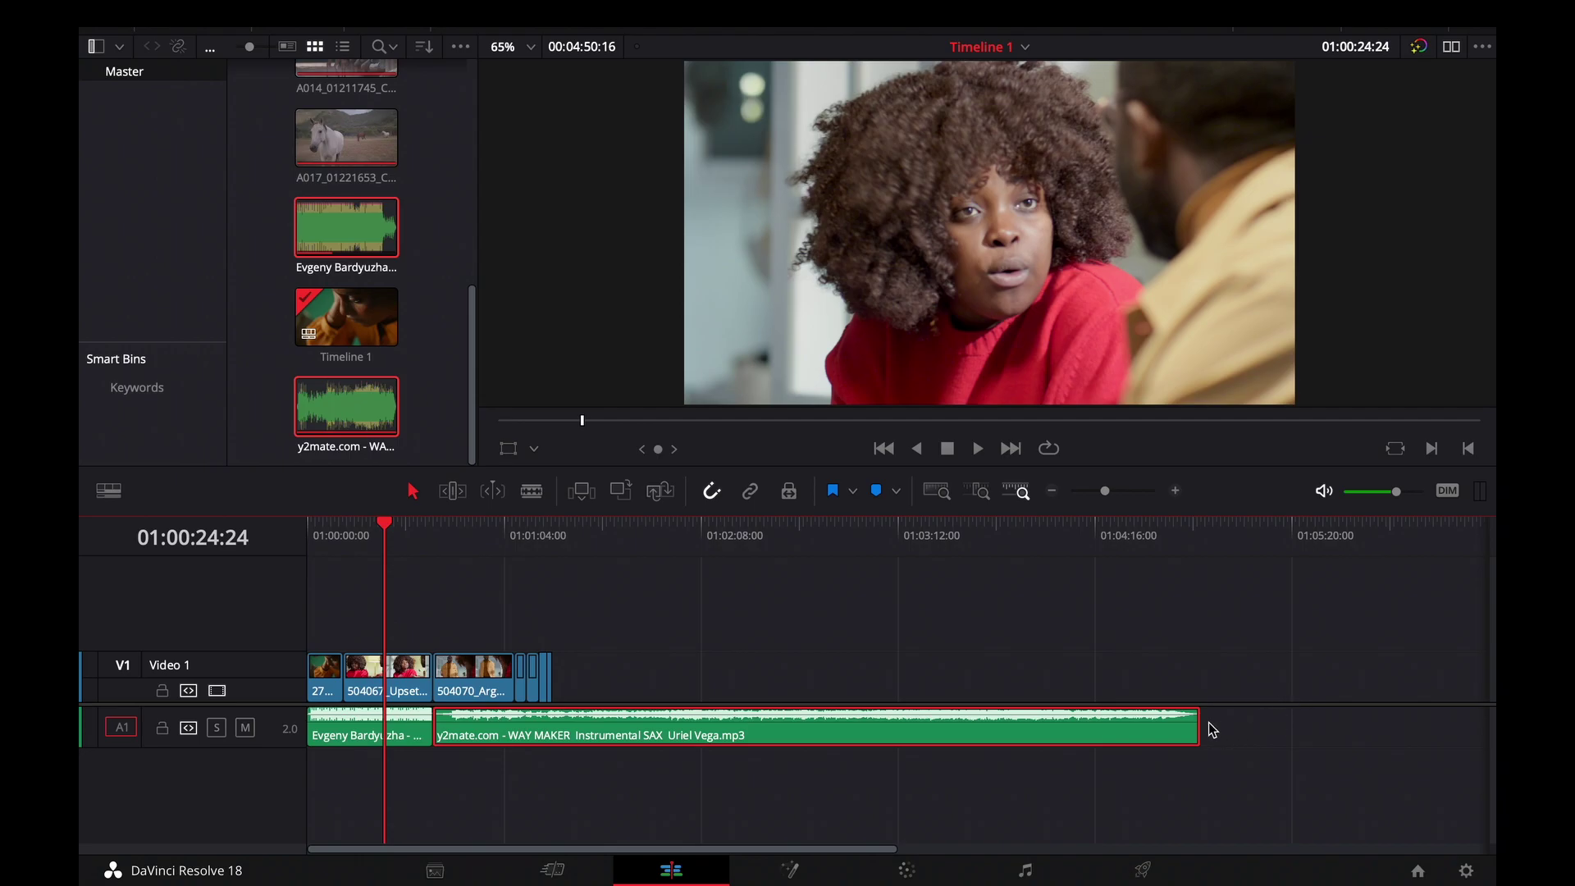
{"action": "left_click_drag", "start_coordinate": [1202, 724], "coordinate": [886, 731]}
{"action": "key", "text": "space"}
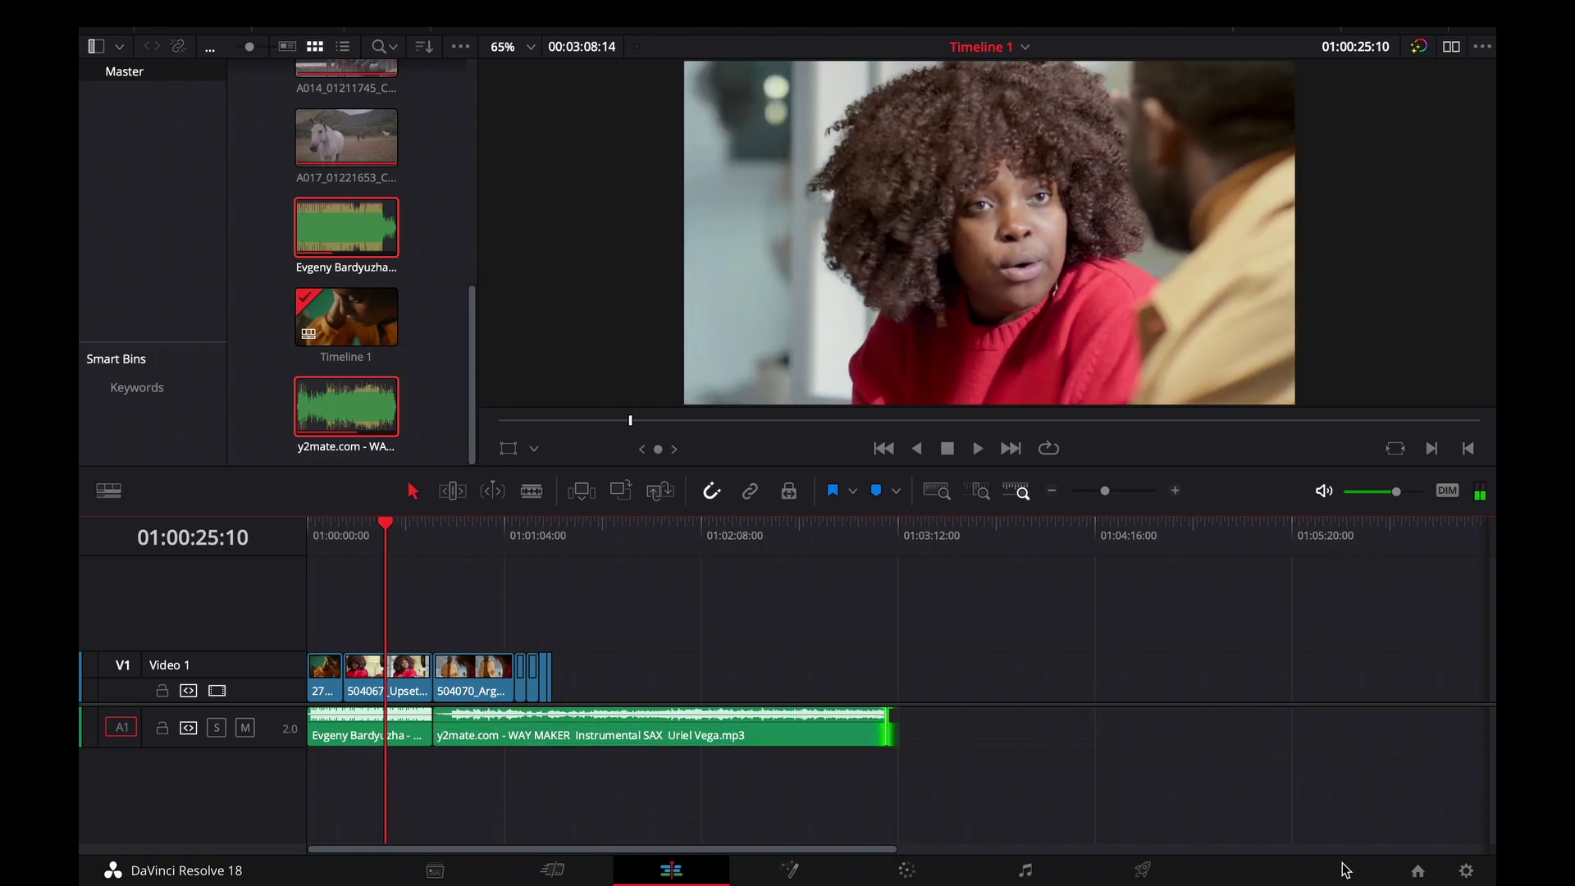
Export a project archive of TEST FOOTAGE to the Desktop as TEST FOOTAGE SAFE, including only media files.
{"action": "left_click", "coordinate": [1418, 875]}
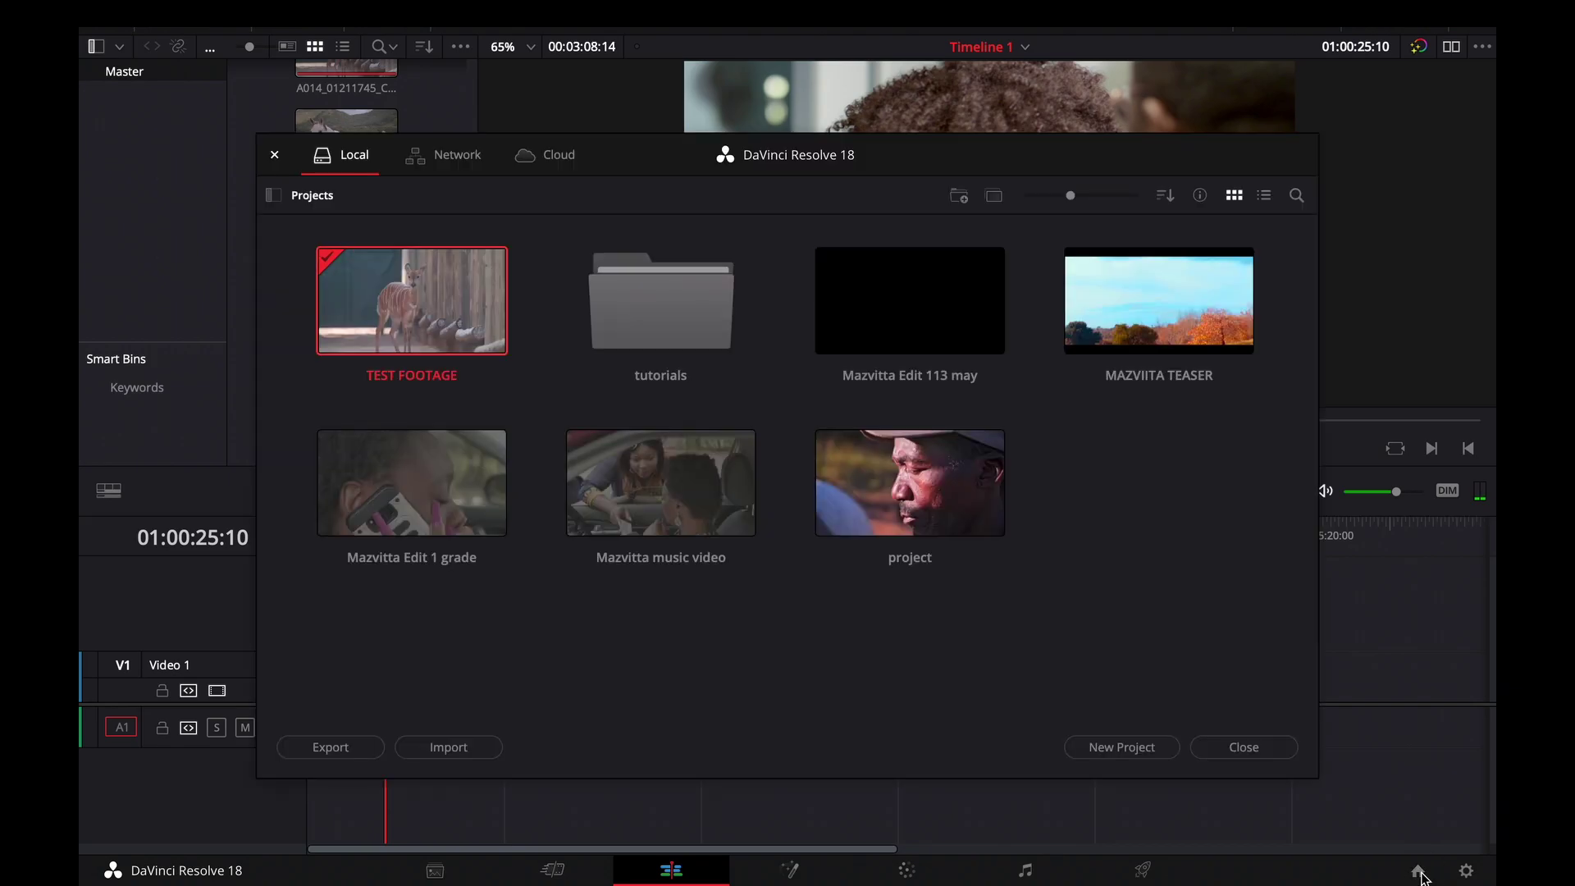
{"action": "right_click", "coordinate": [400, 300]}
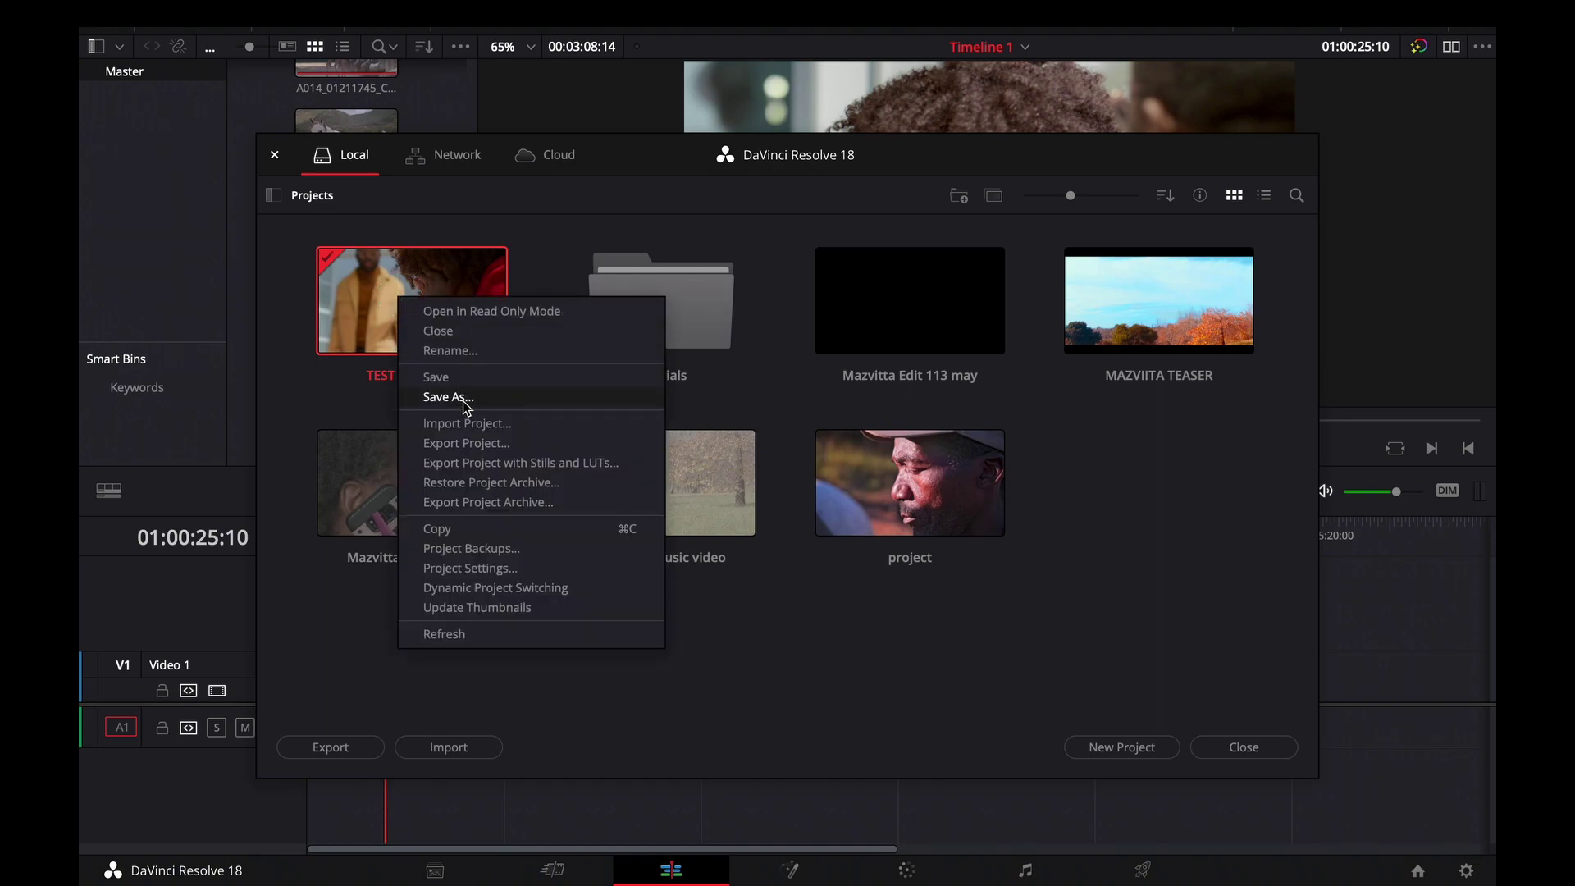
{"action": "left_click", "coordinate": [491, 502]}
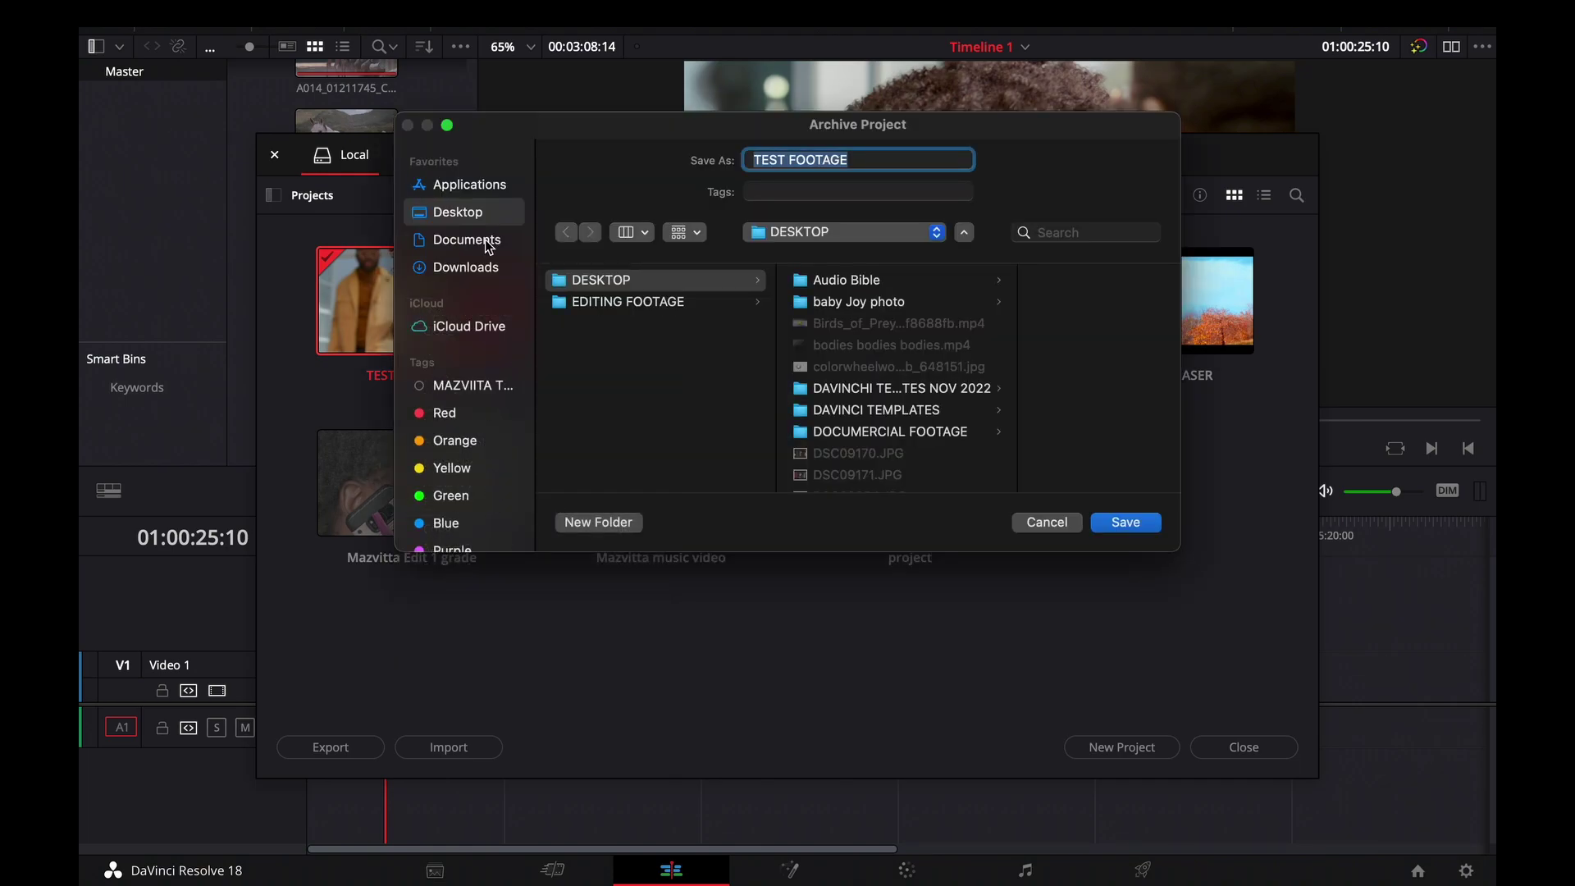
{"action": "left_click", "coordinate": [596, 347]}
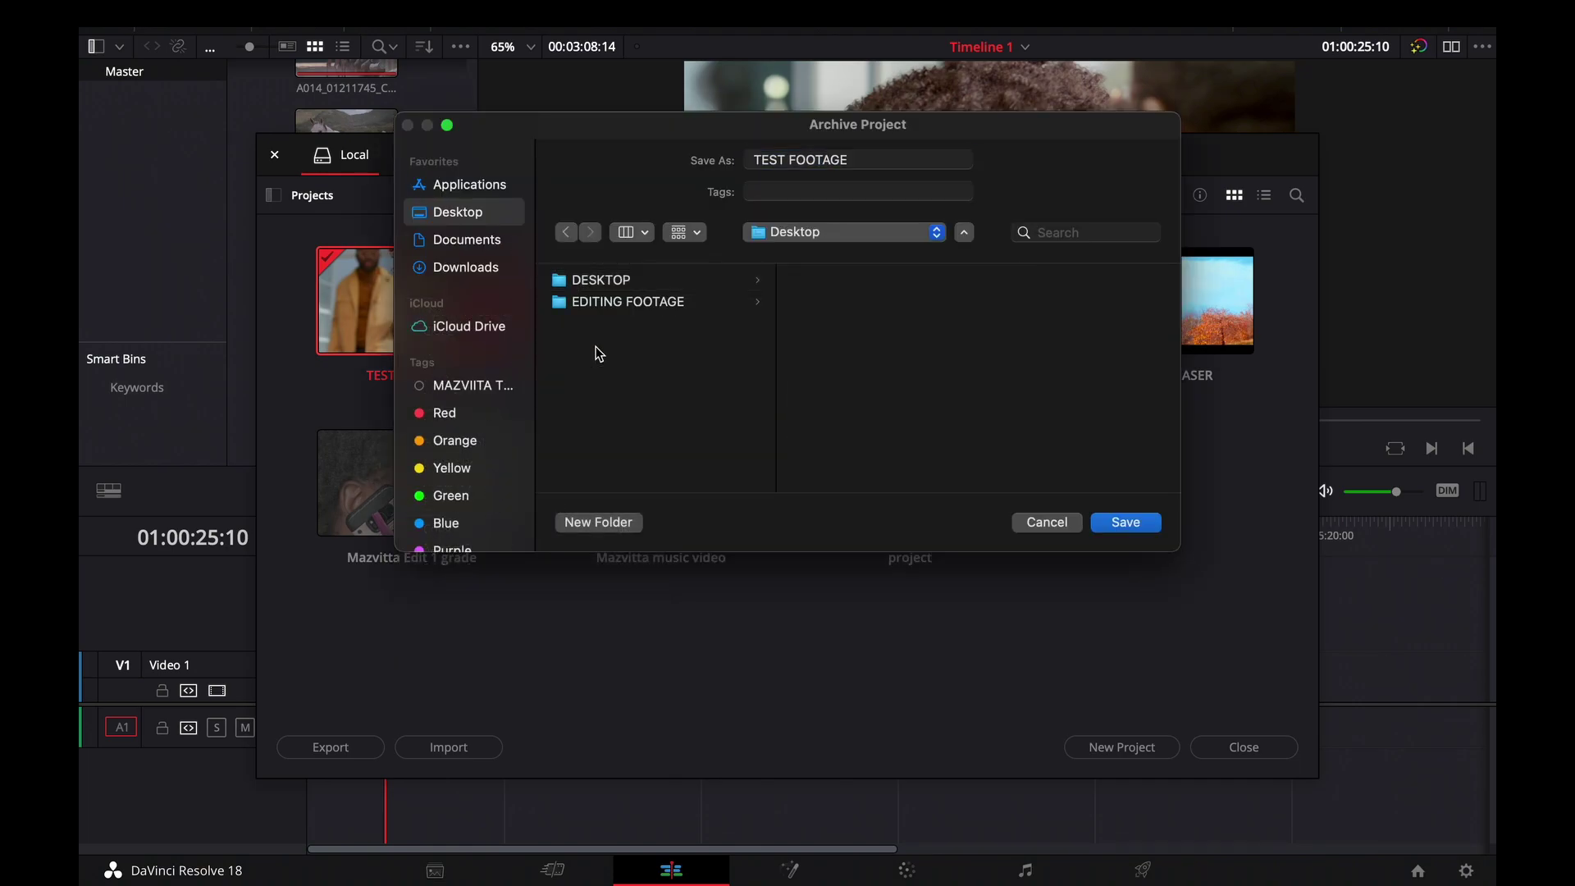
{"action": "left_click", "coordinate": [856, 164]}
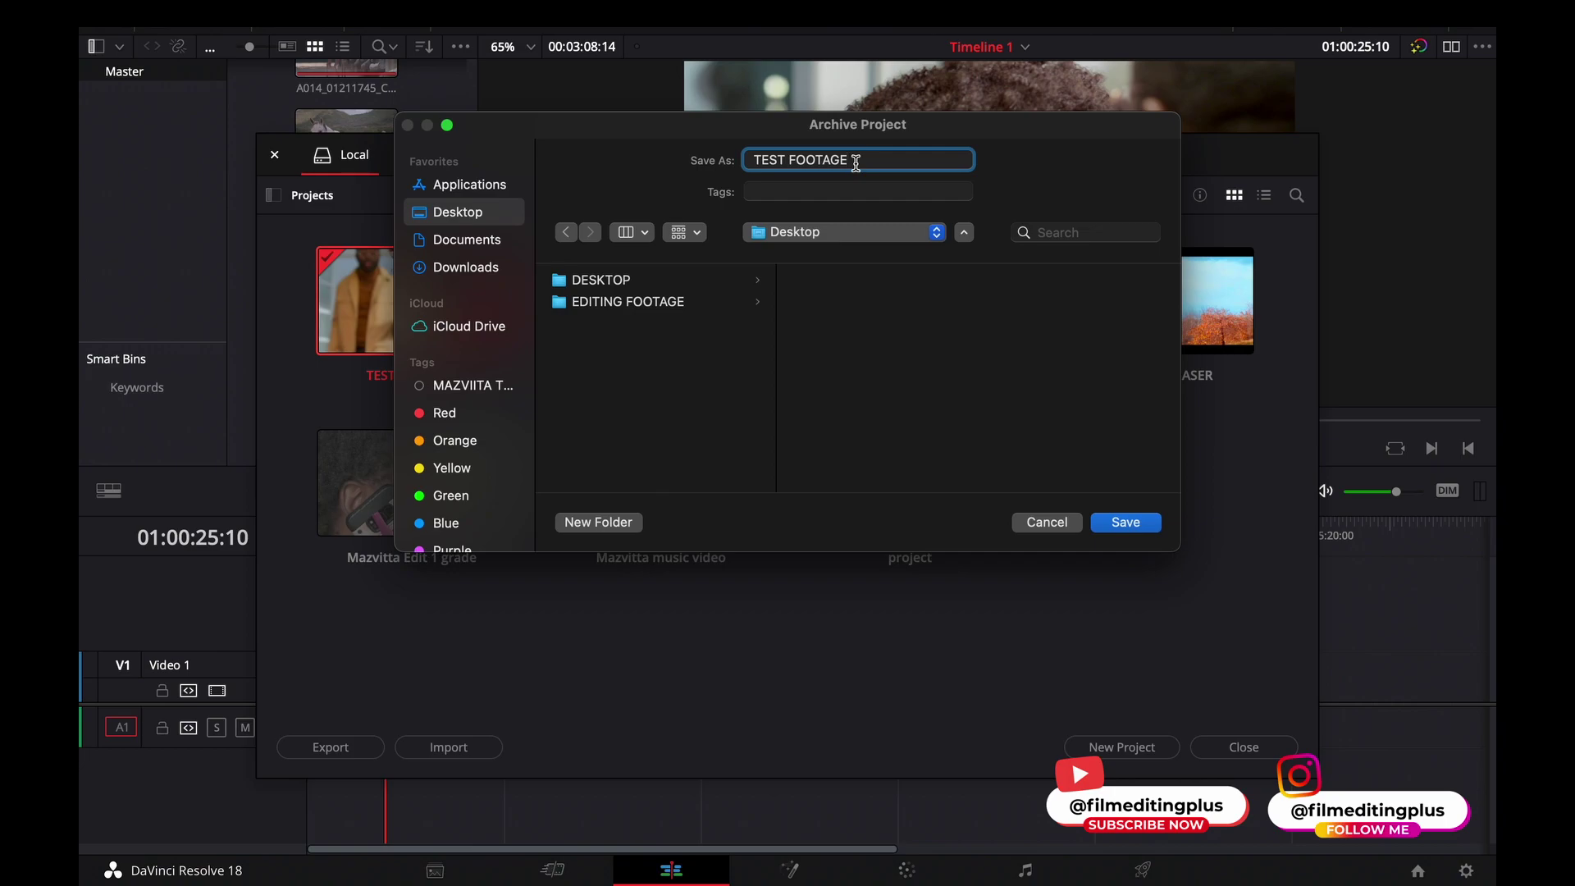
{"action": "type", "text": "SAFE"}
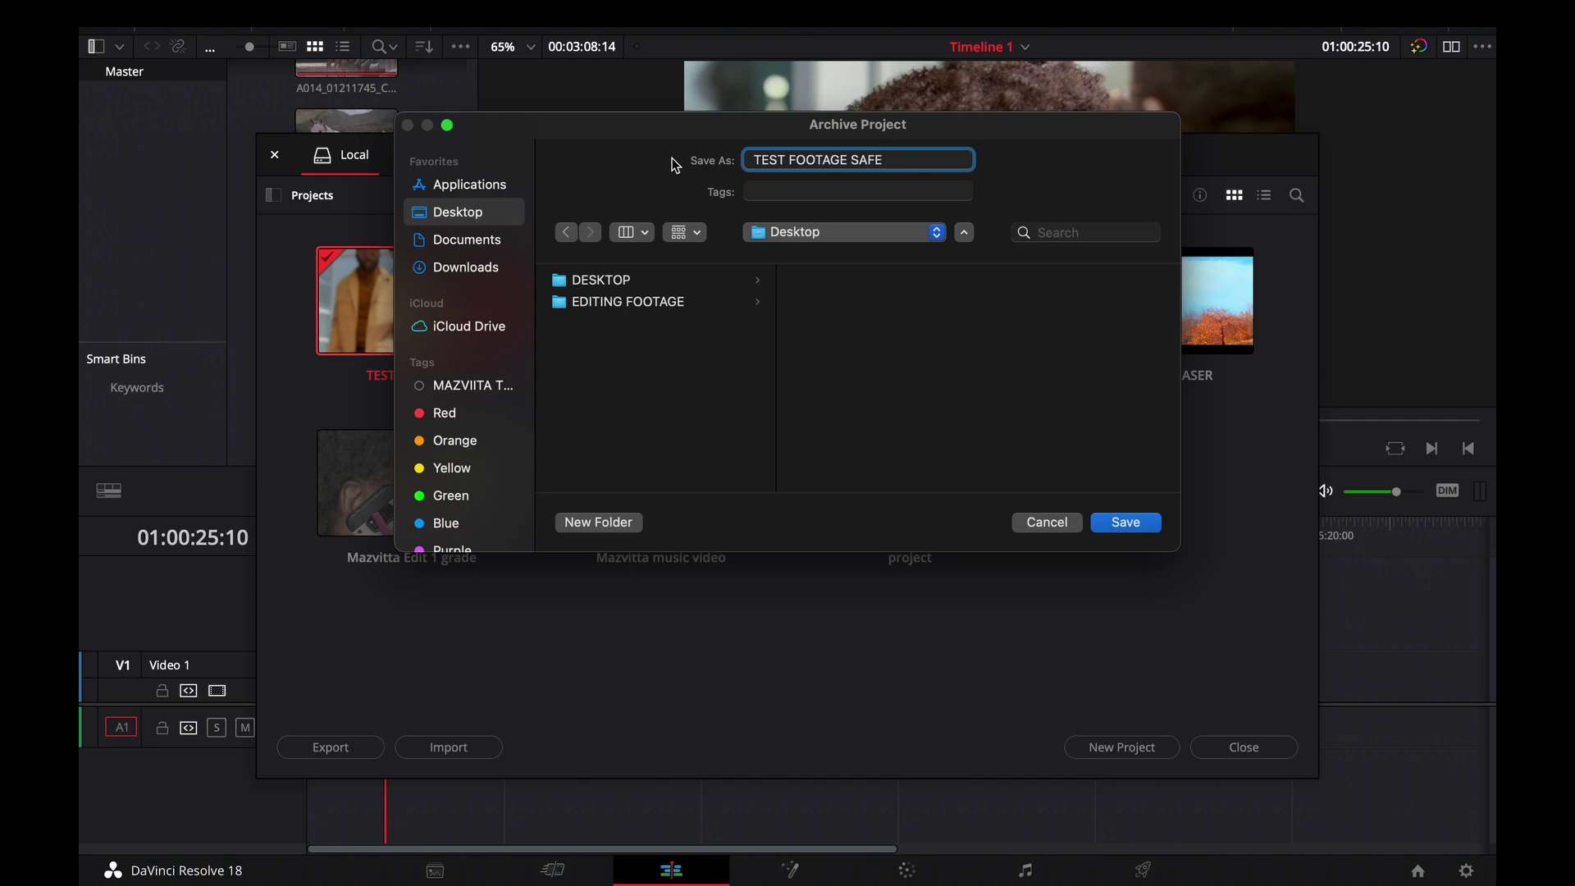
{"action": "left_click", "coordinate": [1124, 523]}
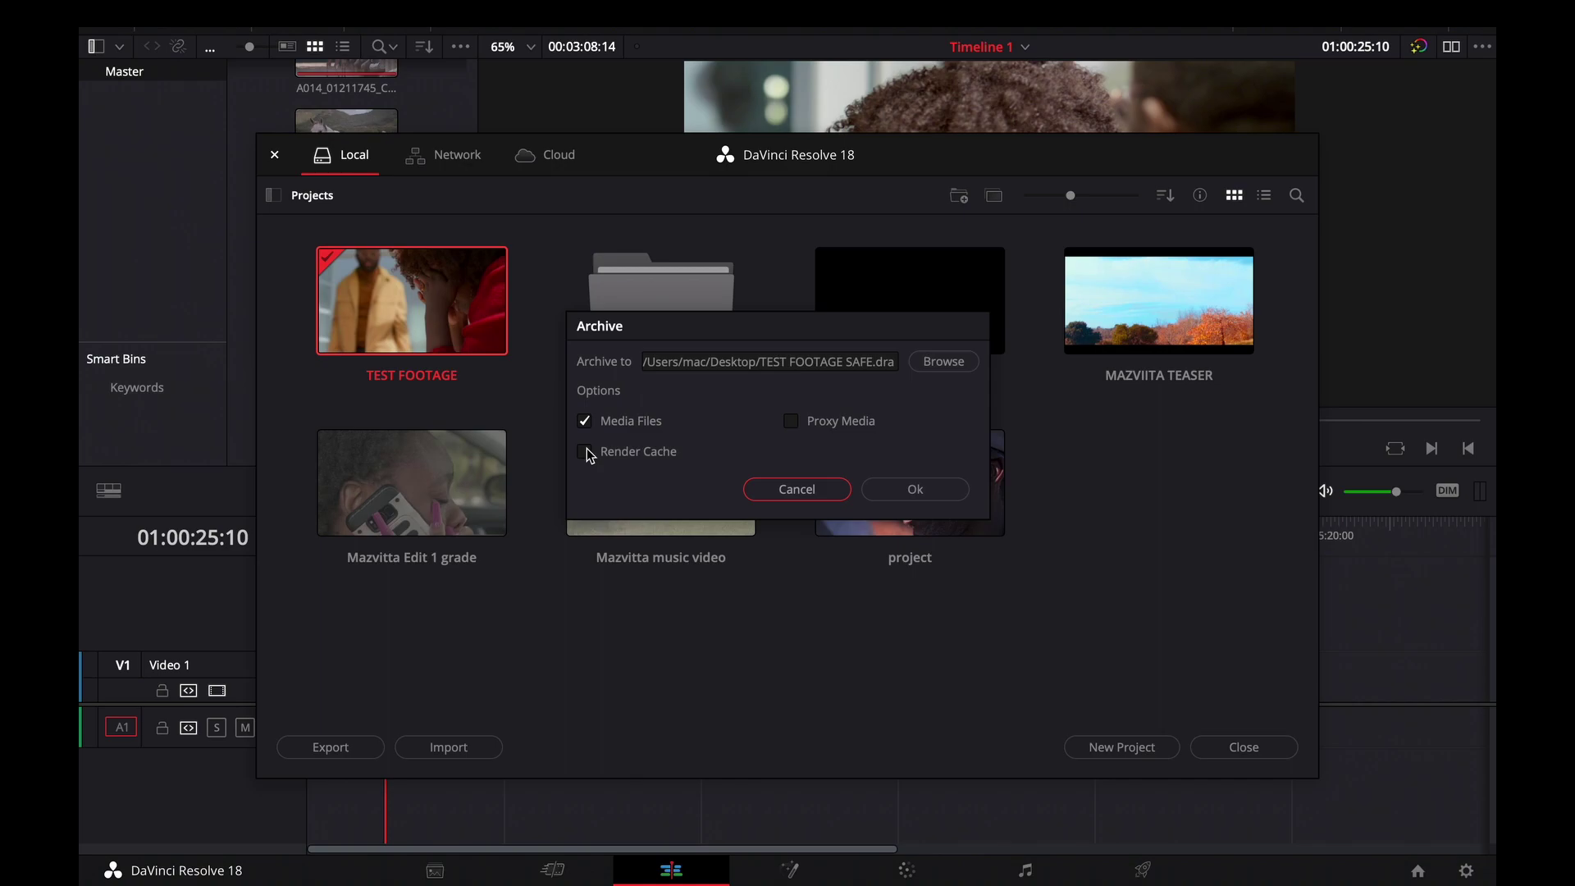
{"action": "left_click", "coordinate": [913, 490]}
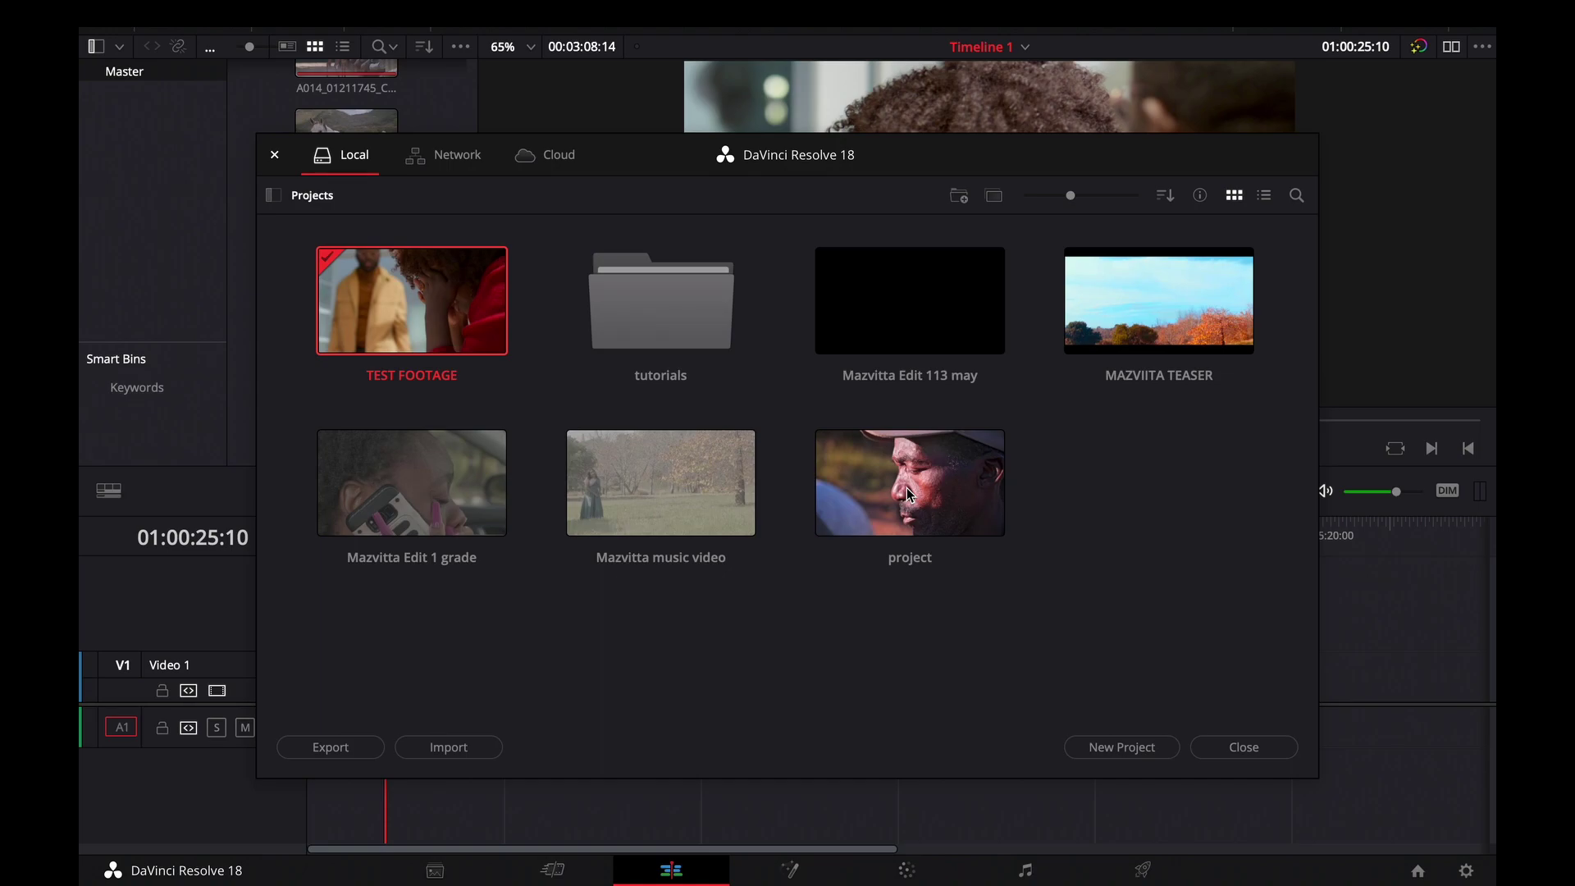
{"action": "left_click", "coordinate": [1237, 749]}
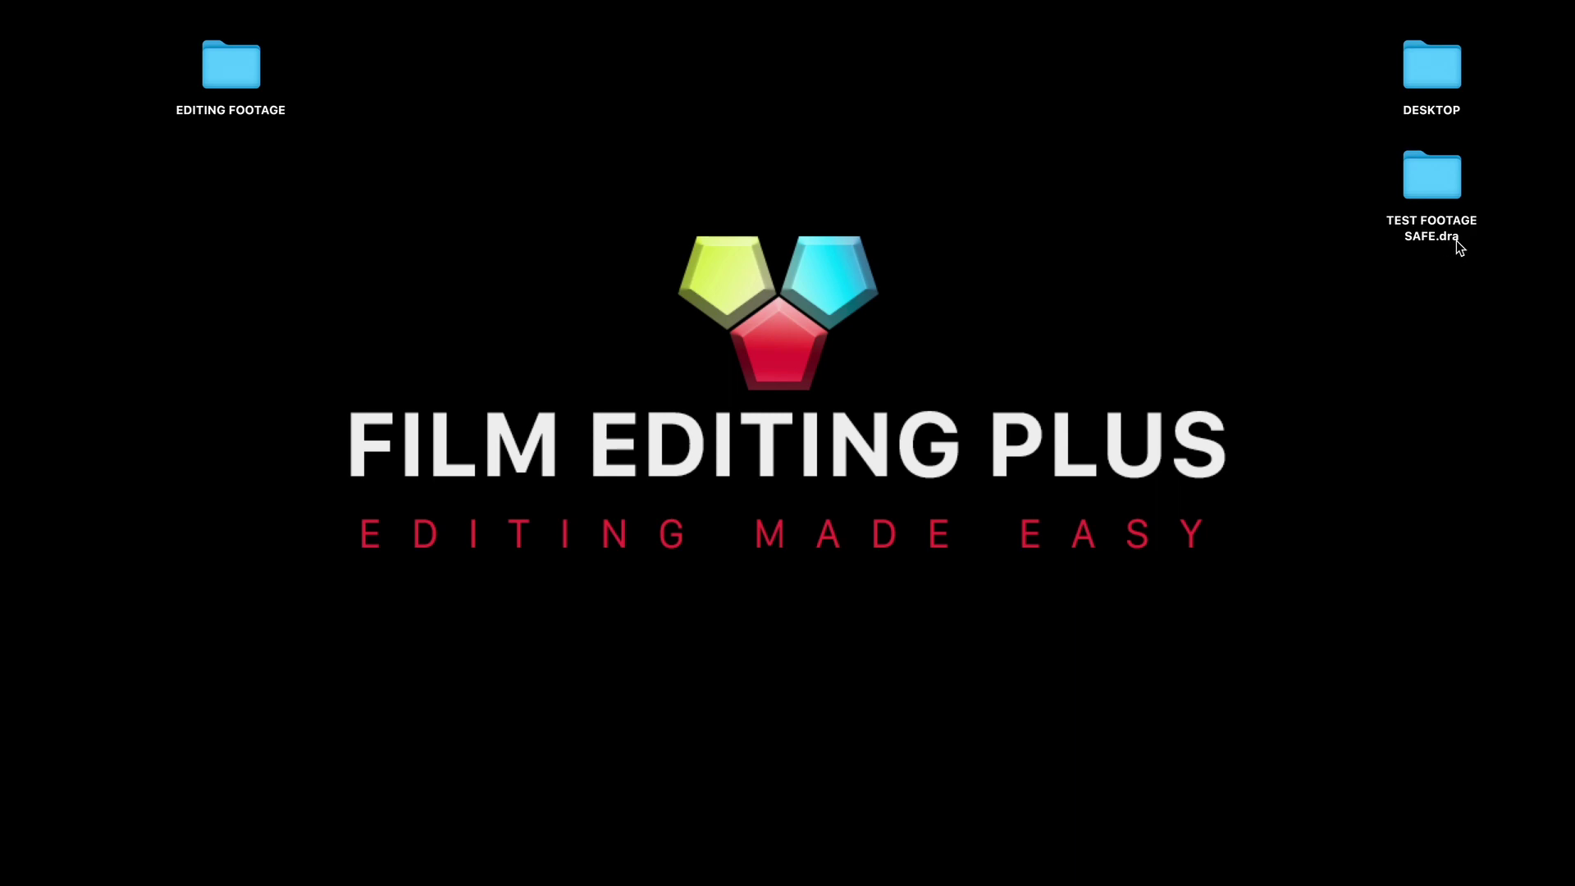
Inspect the FOOTAGE and MUSIC folders inside MediaFiles in the TEST FOOTAGE SAFE.dra archive on the desktop.
{"action": "double_click", "coordinate": [1427, 184]}
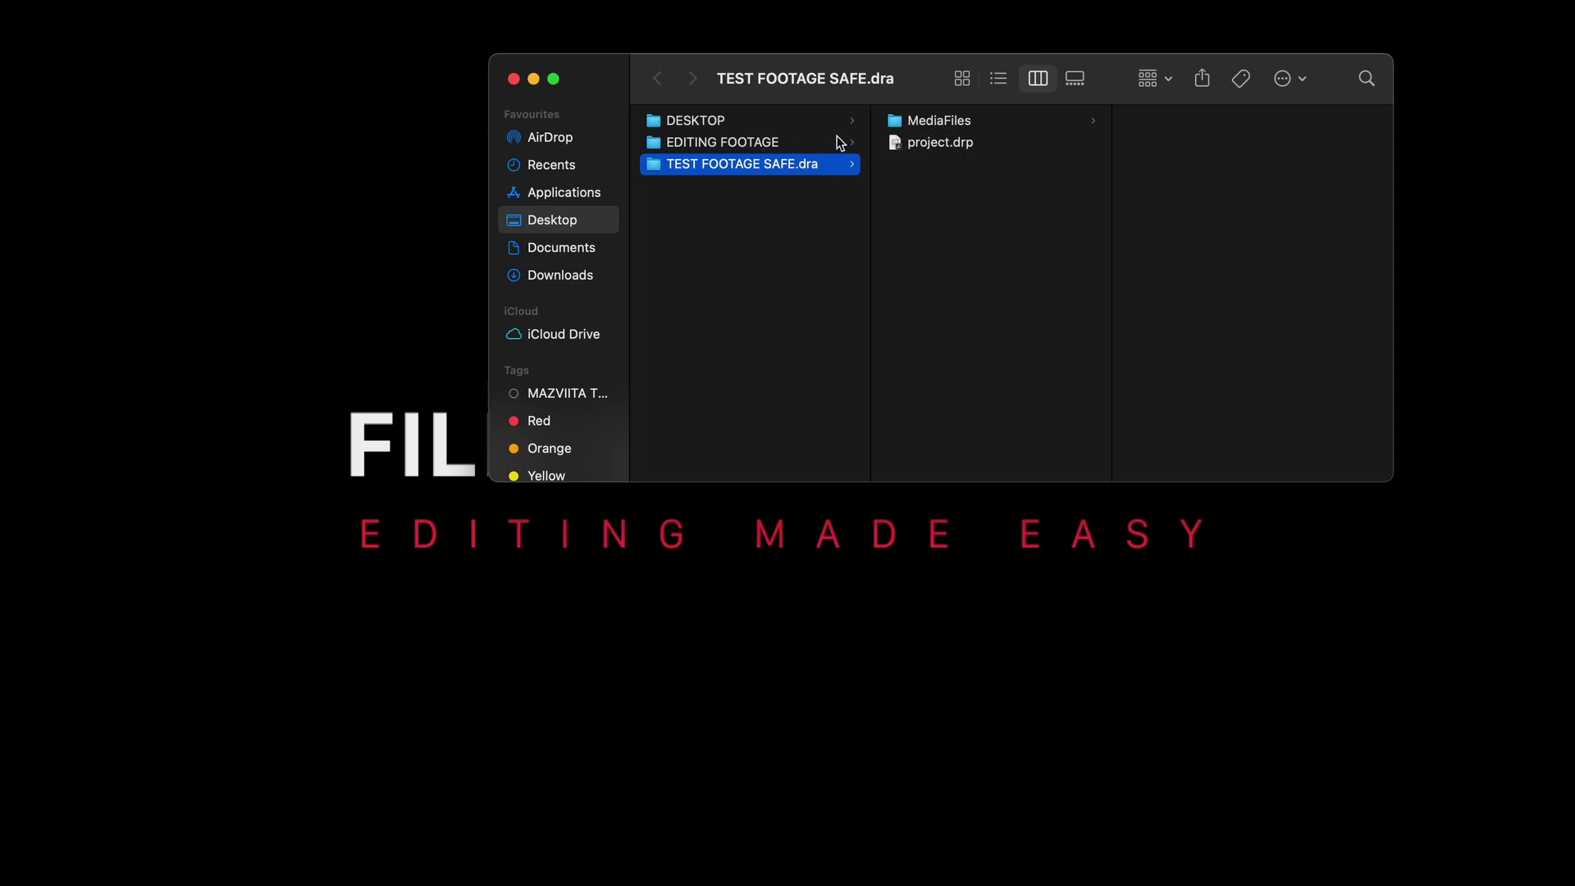
{"action": "left_click", "coordinate": [930, 123]}
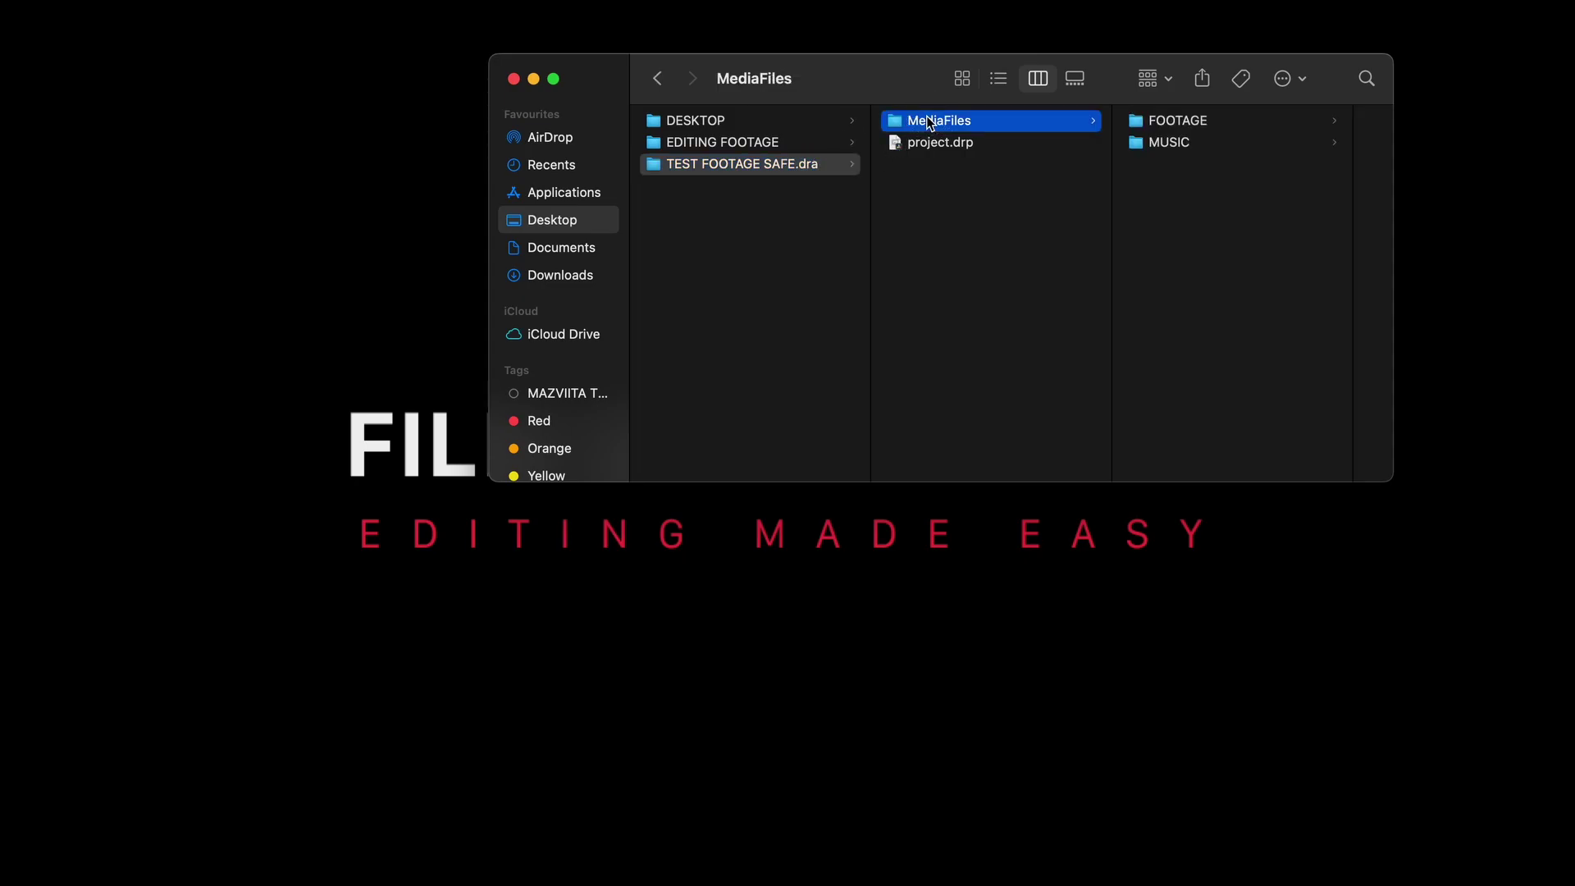
{"action": "left_click", "coordinate": [1185, 125]}
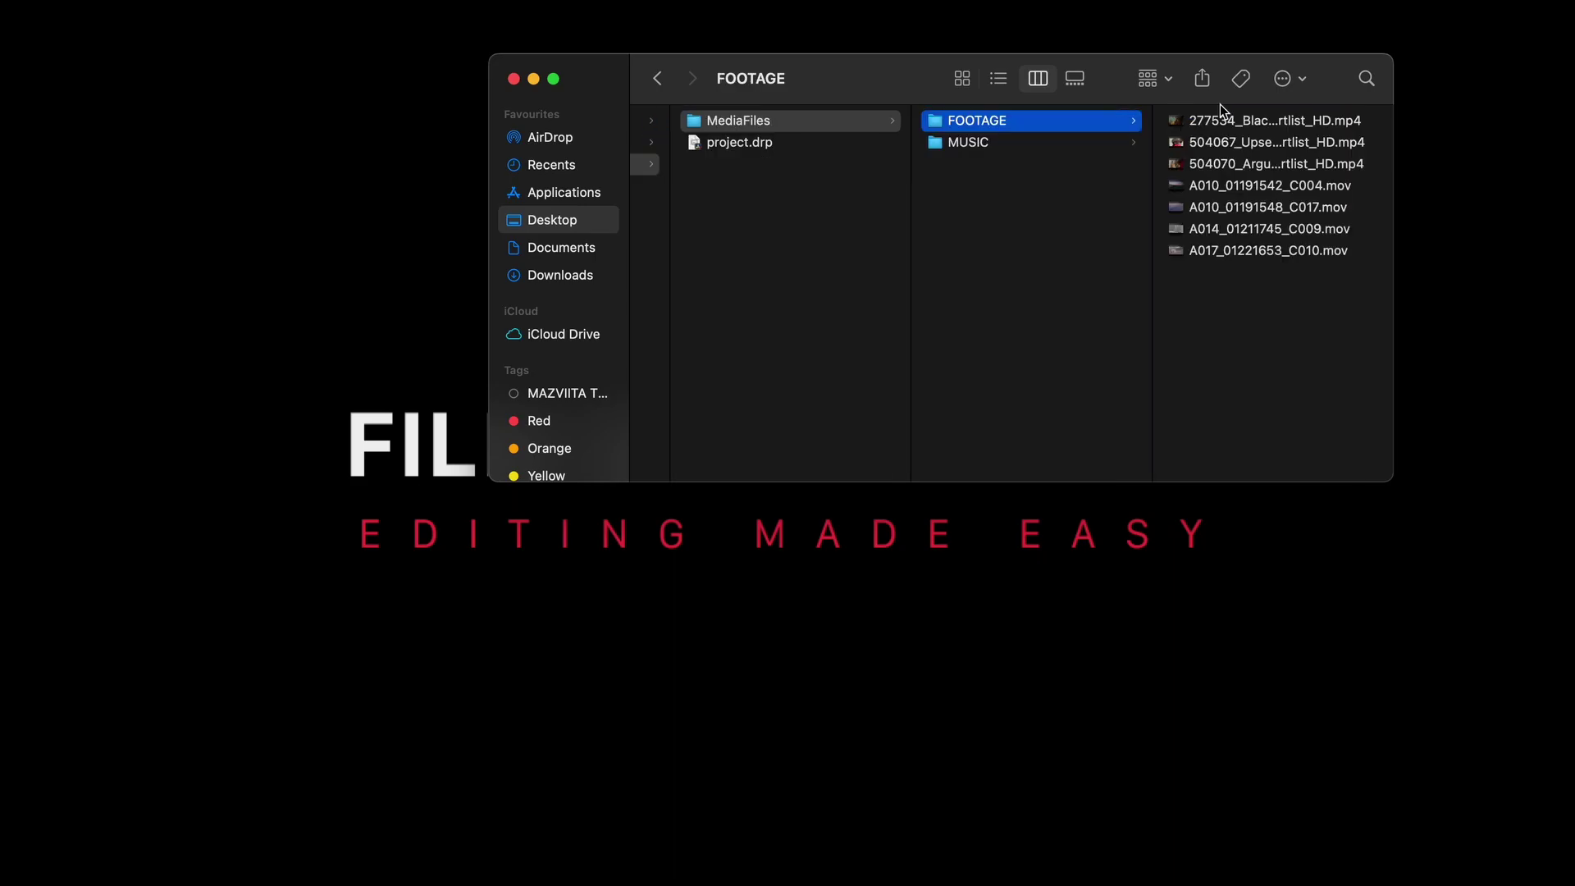
{"action": "left_click", "coordinate": [957, 142]}
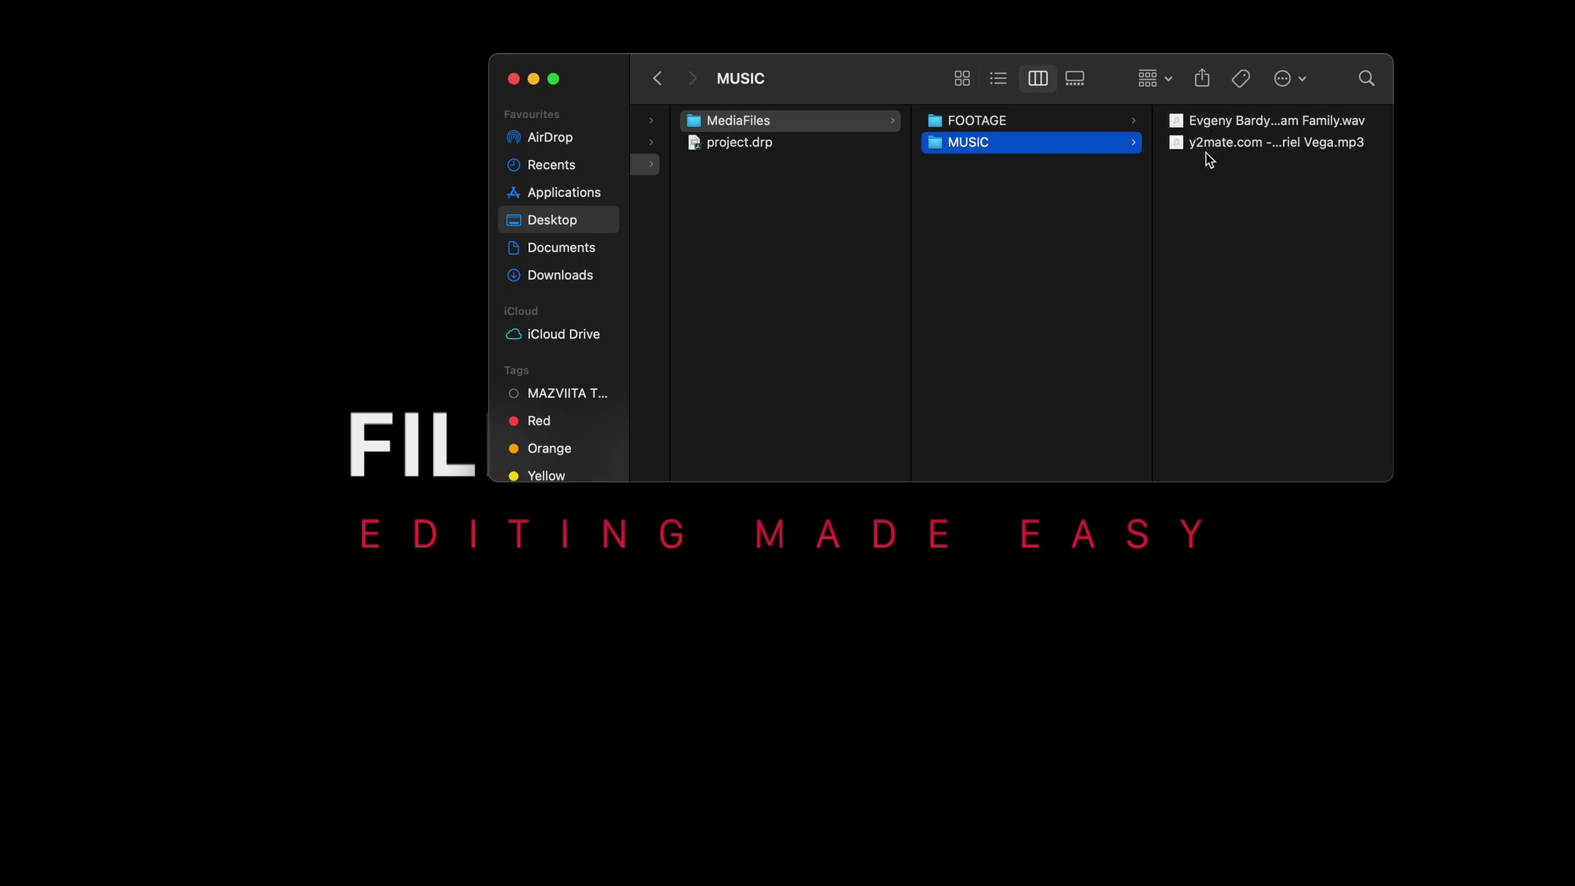
{"action": "scroll", "coordinate": [1067, 197], "scroll_direction": "left", "scroll_amount": 3}
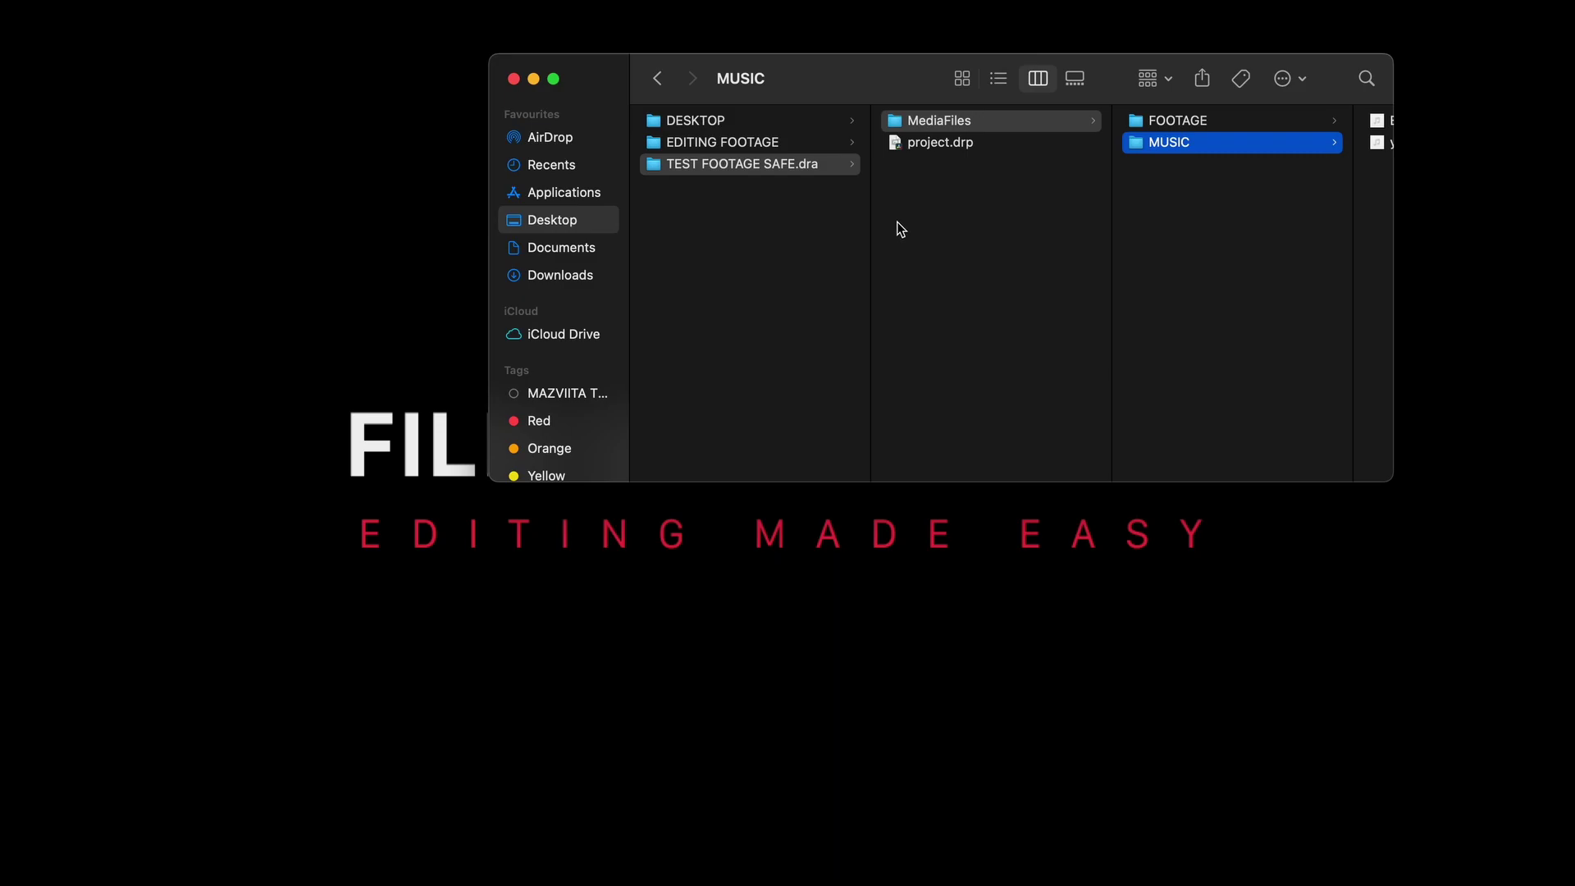
Move the original FOOTAGE and MUSIC folders inside EDITING FOOTAGE to the Bin.
{"action": "left_click", "coordinate": [716, 145]}
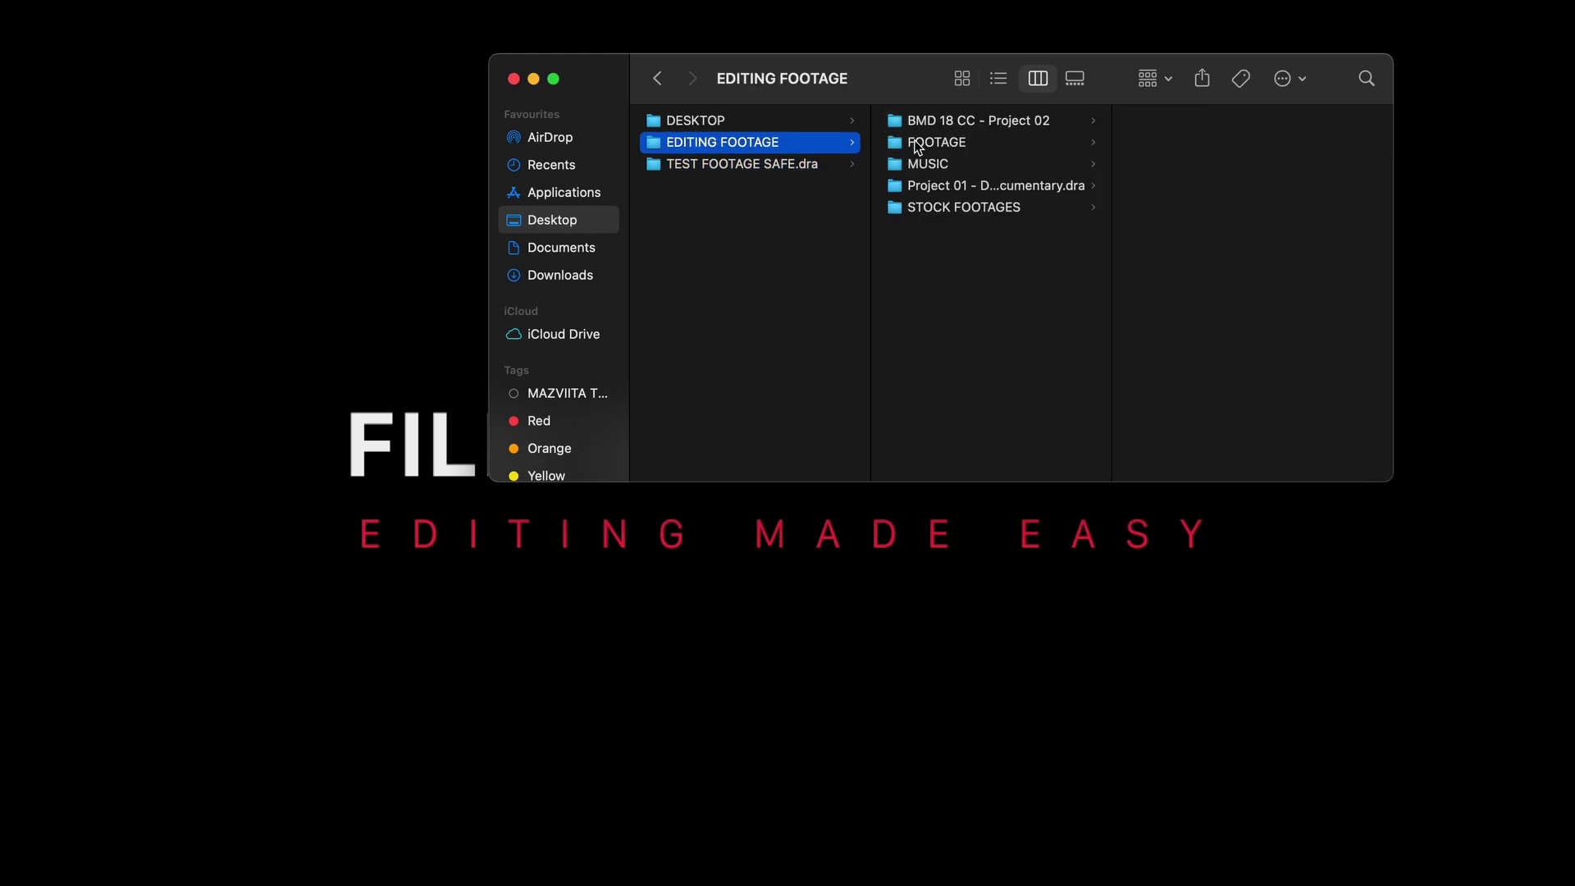
{"action": "left_click", "coordinate": [949, 147]}
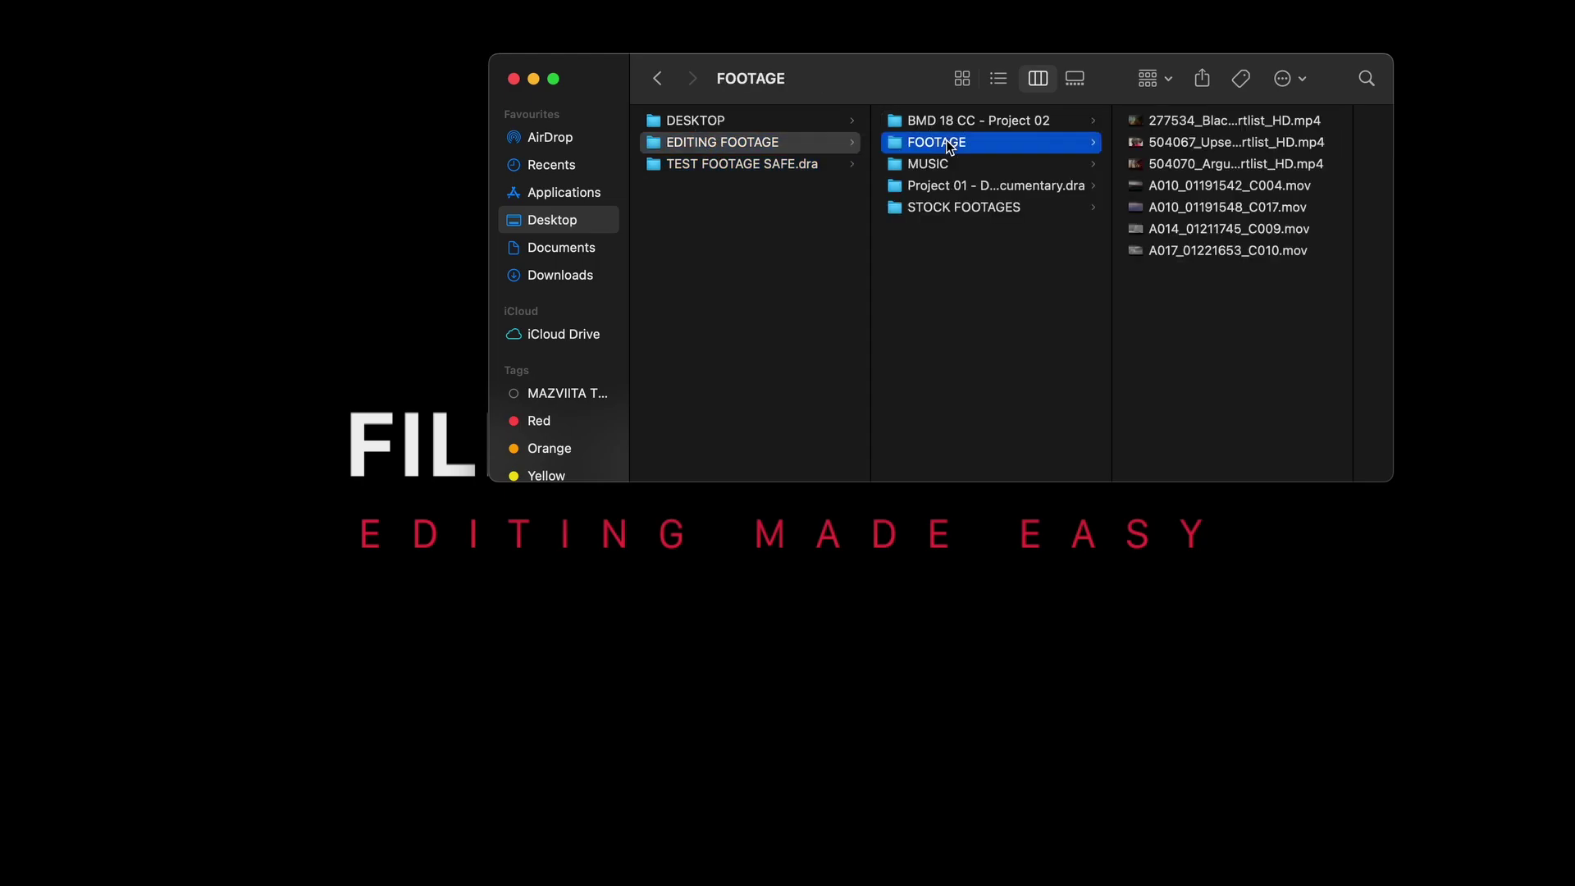
{"action": "left_click", "coordinate": [1193, 123]}
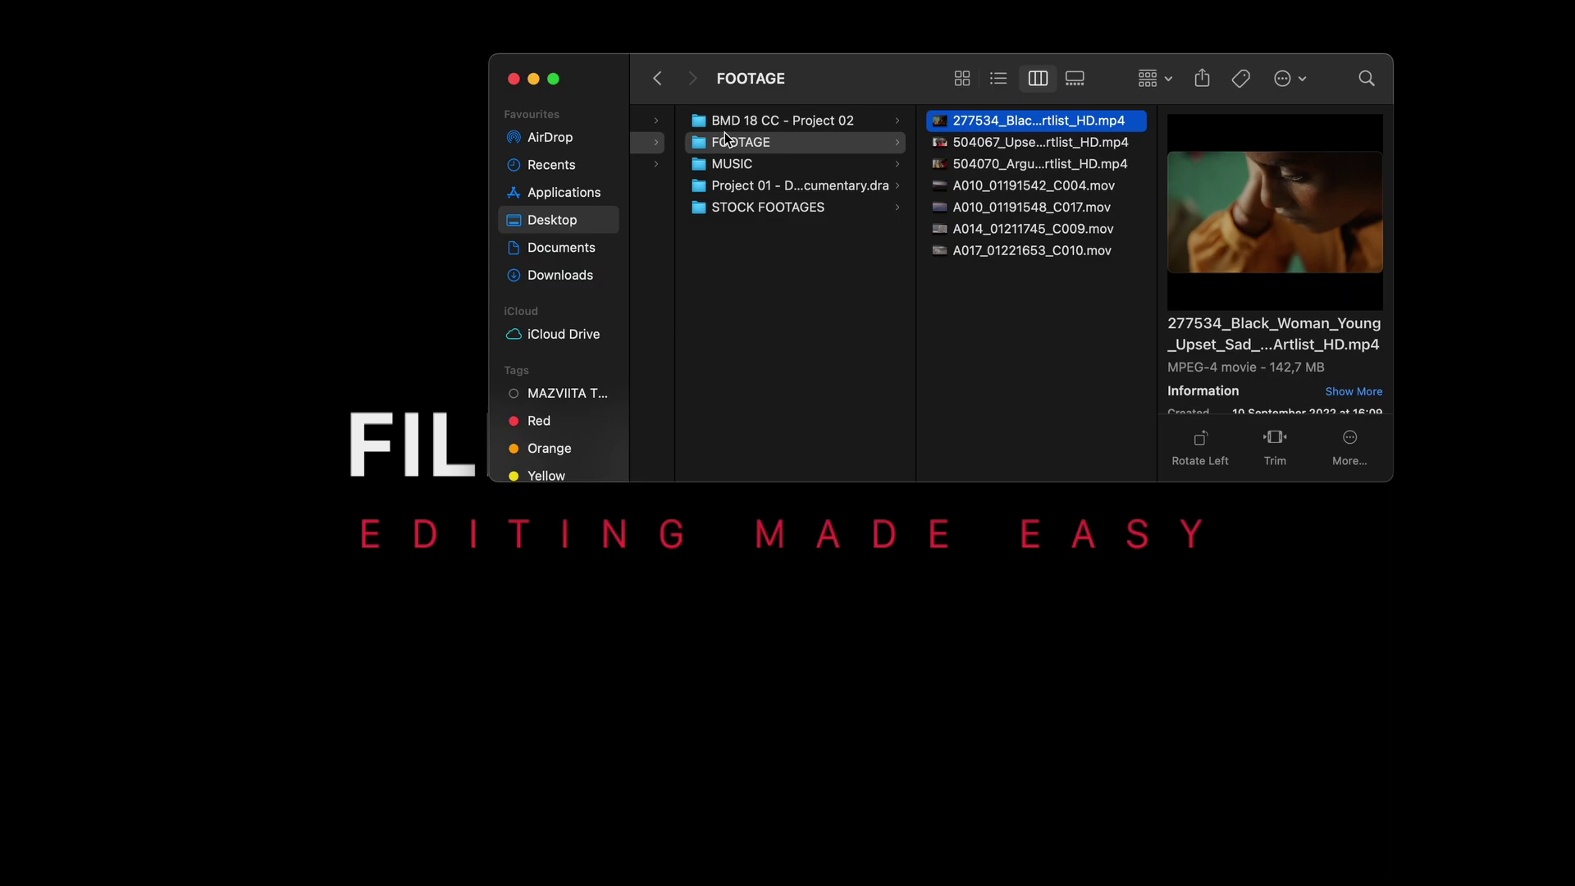
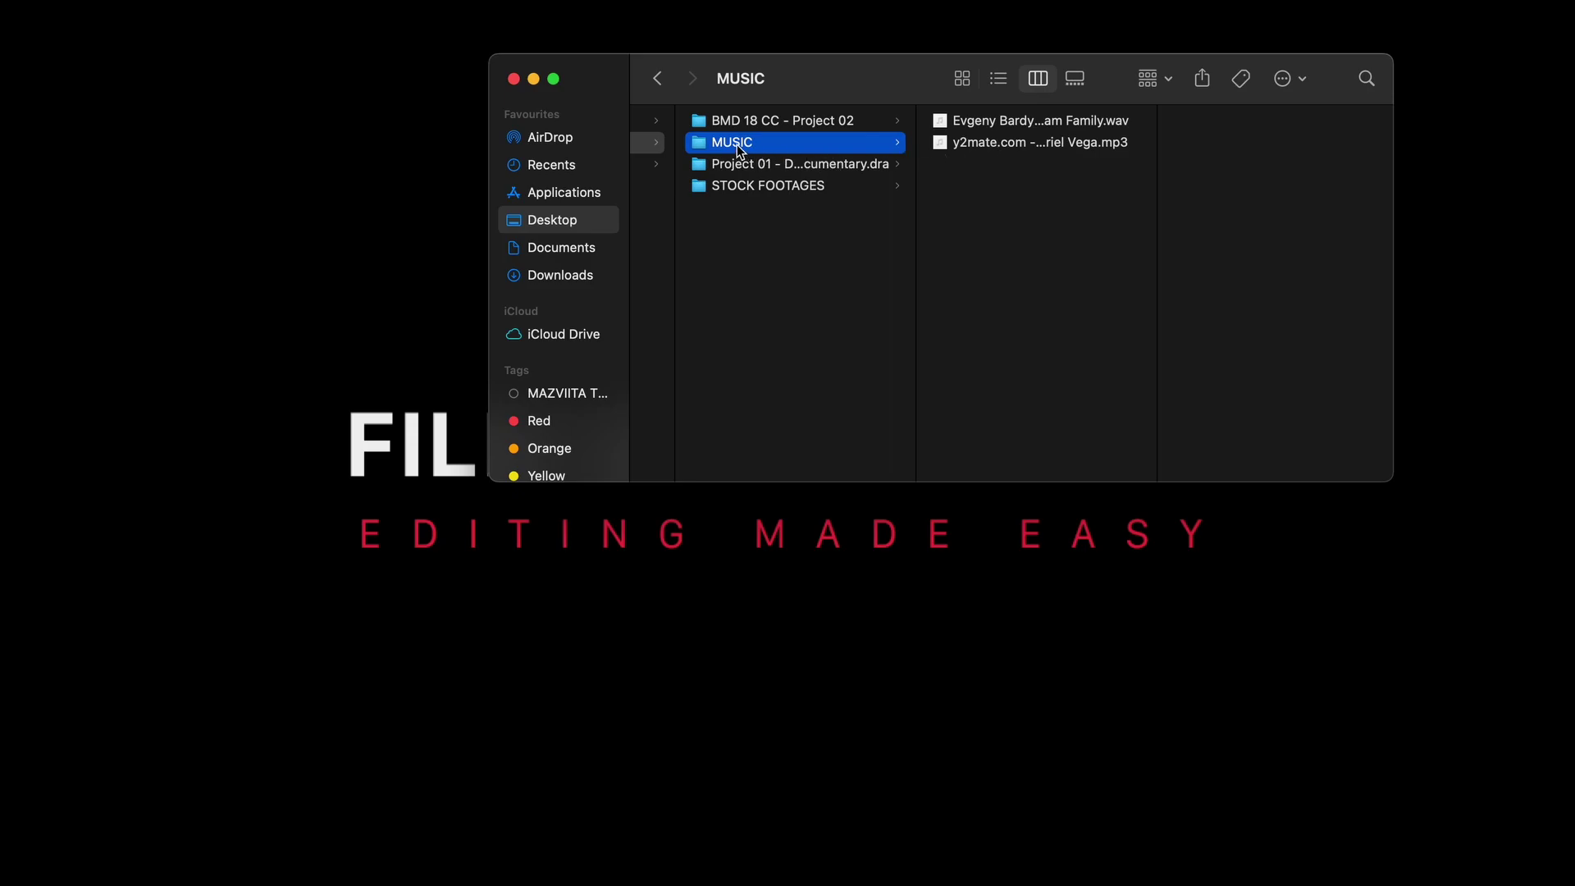
{"action": "right_click", "coordinate": [725, 146]}
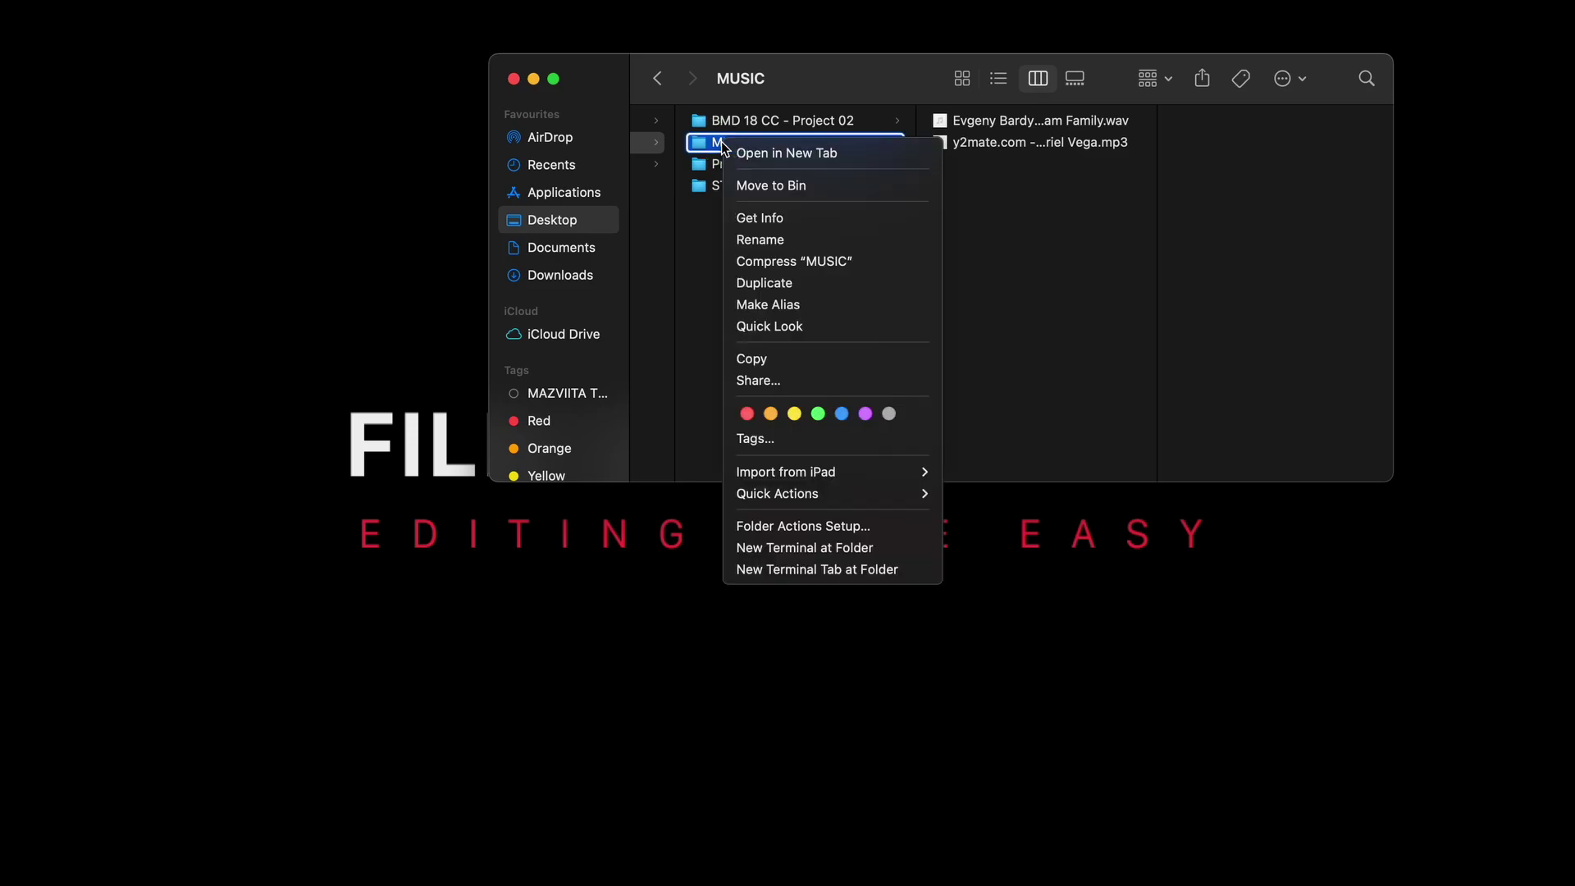
{"action": "left_click", "coordinate": [766, 187]}
{"action": "scroll", "coordinate": [744, 313], "scroll_direction": "left", "scroll_amount": 3}
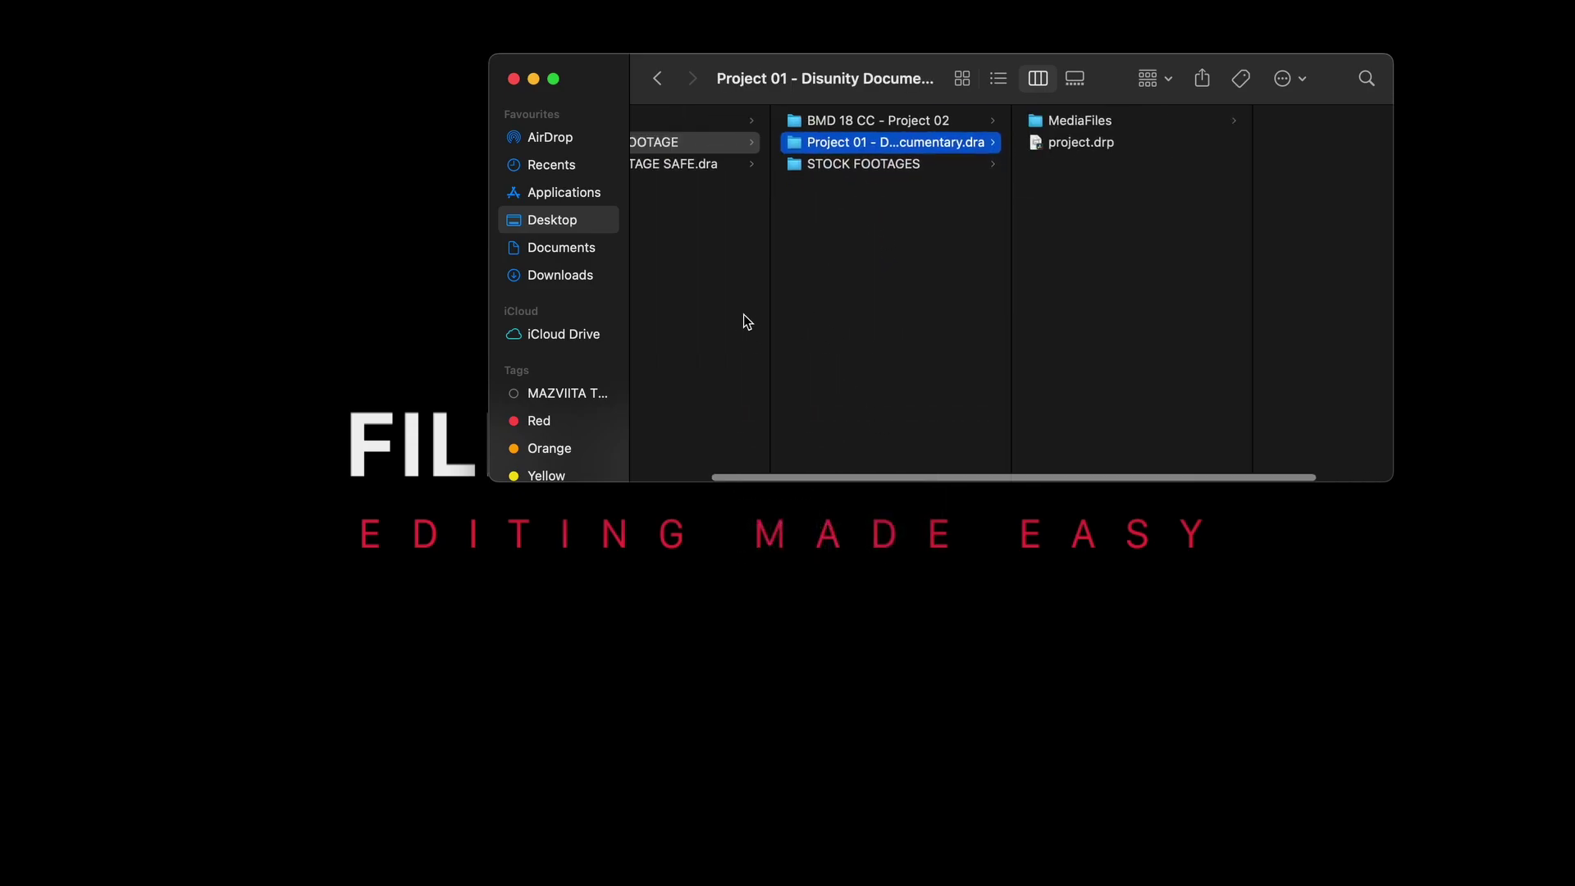
{"action": "scroll", "coordinate": [743, 314], "scroll_direction": "left", "scroll_amount": 2}
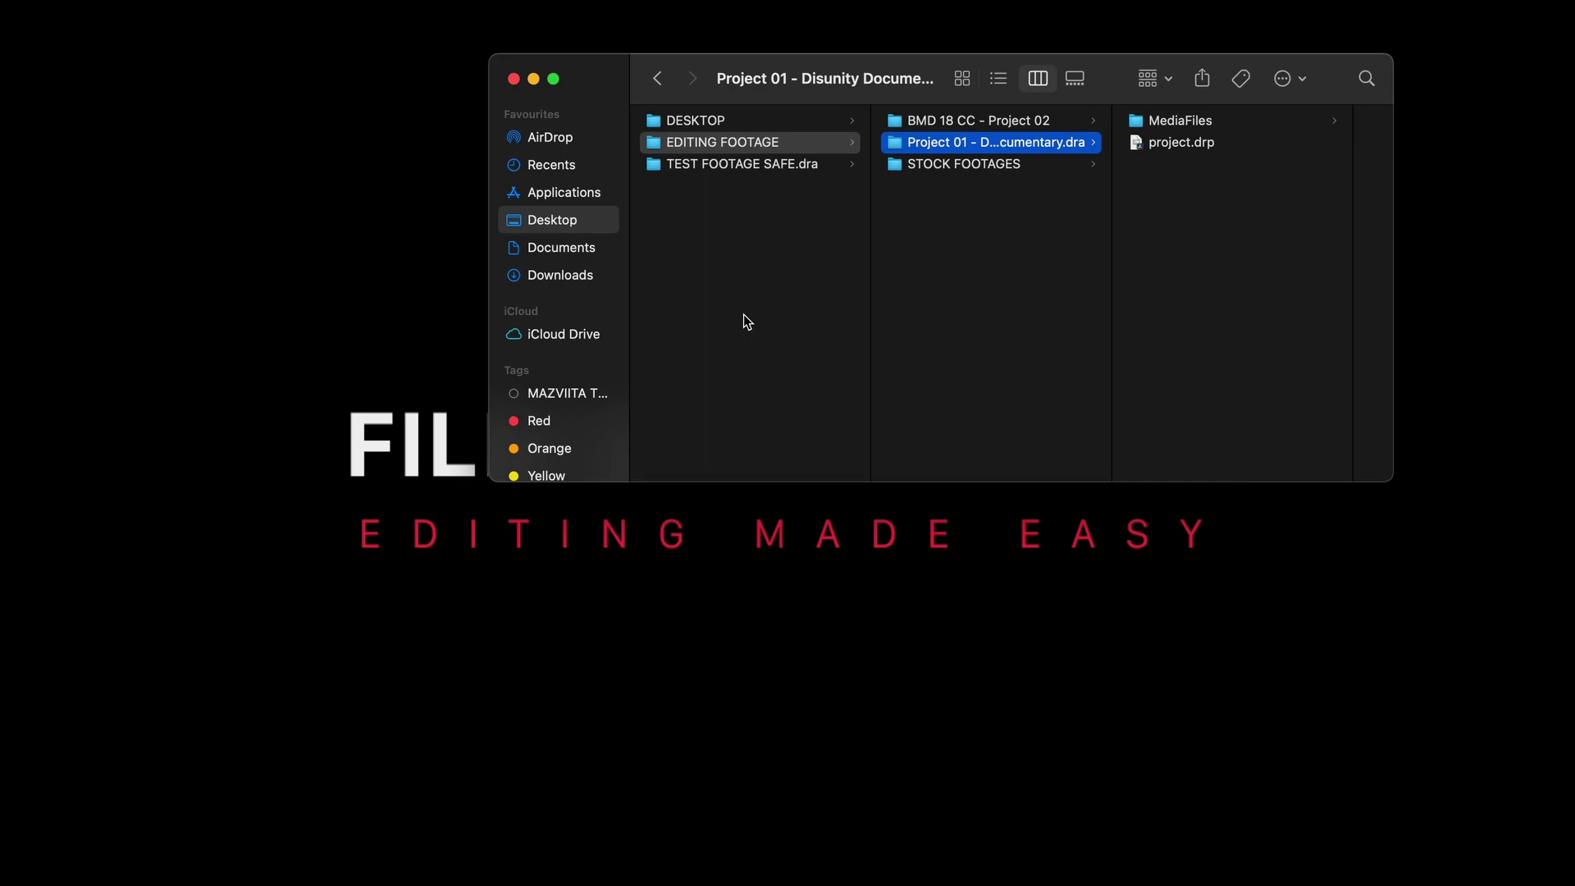
Reveal the desktop and open the TEST FOOTAGE SAFE.dra archive folder in a new Finder window.
{"action": "left_click", "coordinate": [931, 771]}
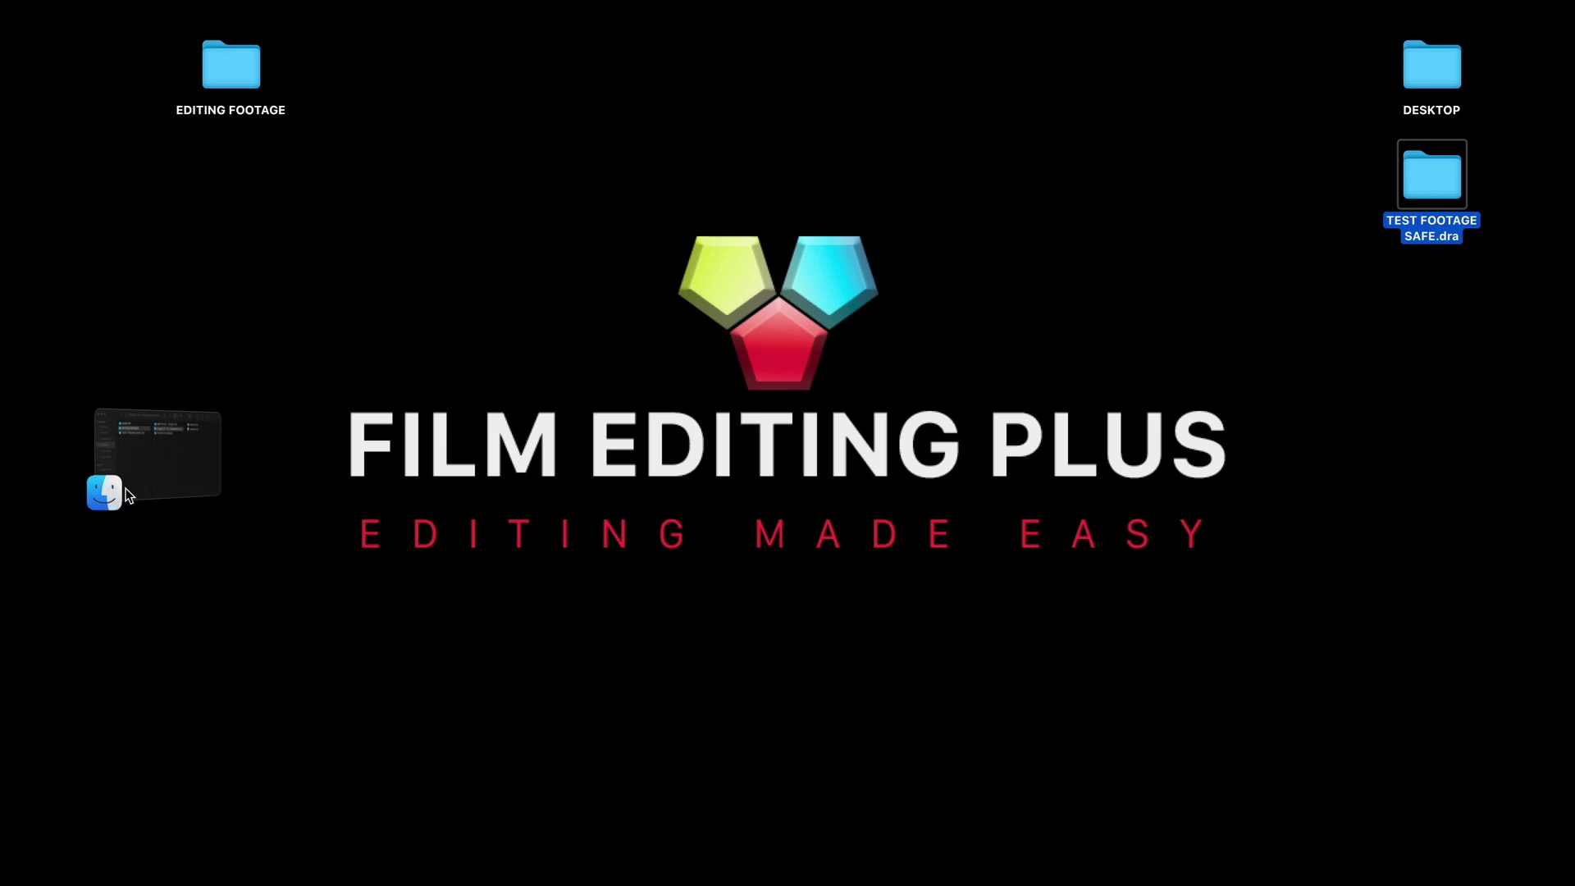
{"action": "mouse_move", "coordinate": [1037, 860]}
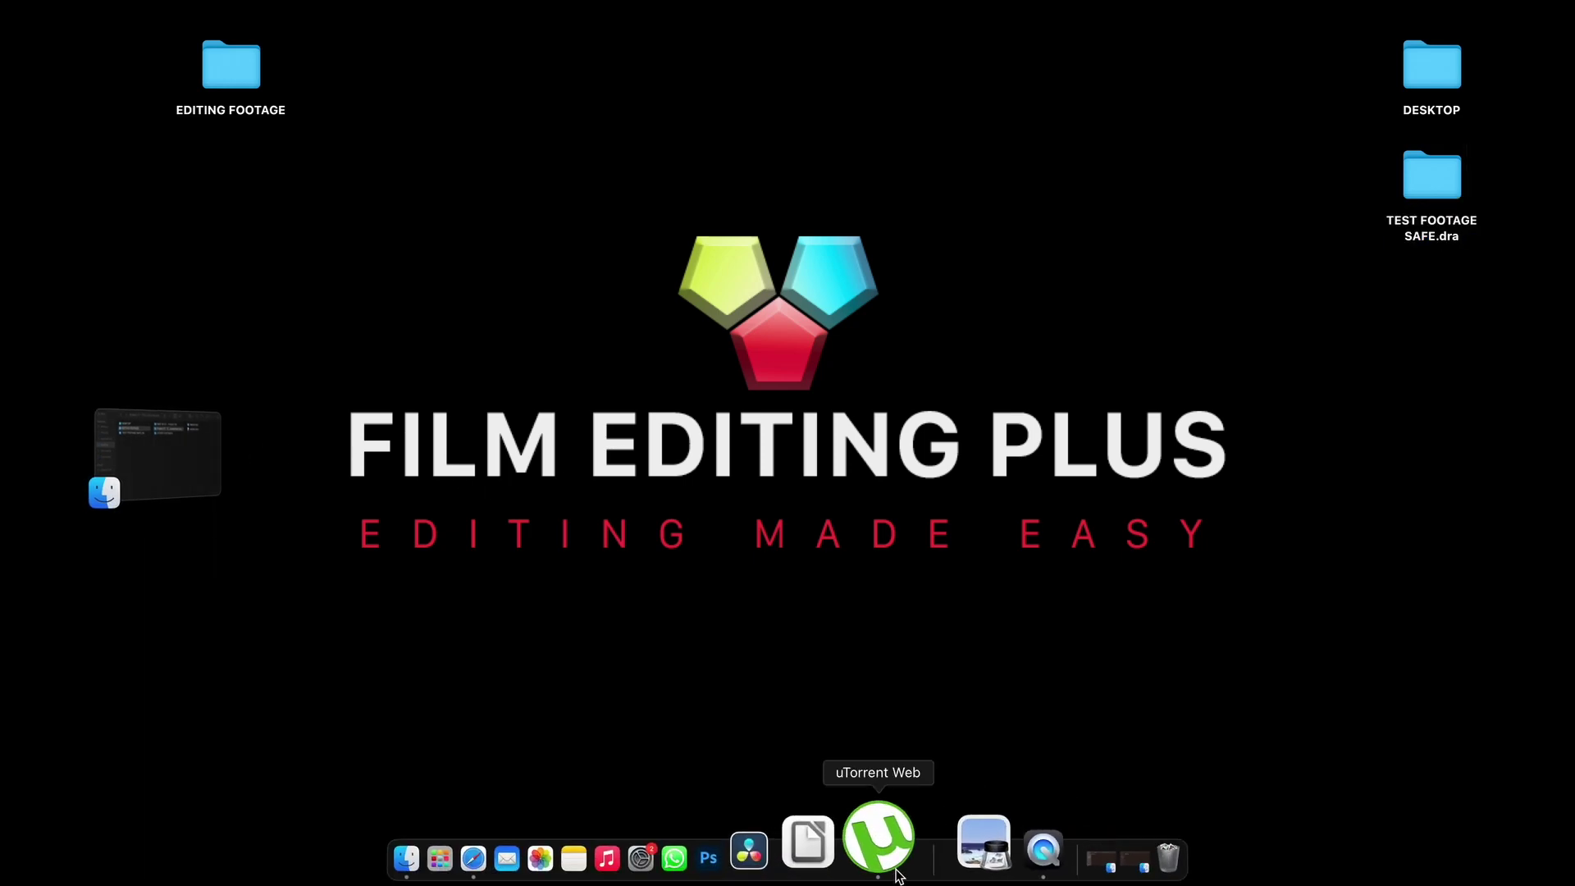
{"action": "double_click", "coordinate": [1435, 180]}
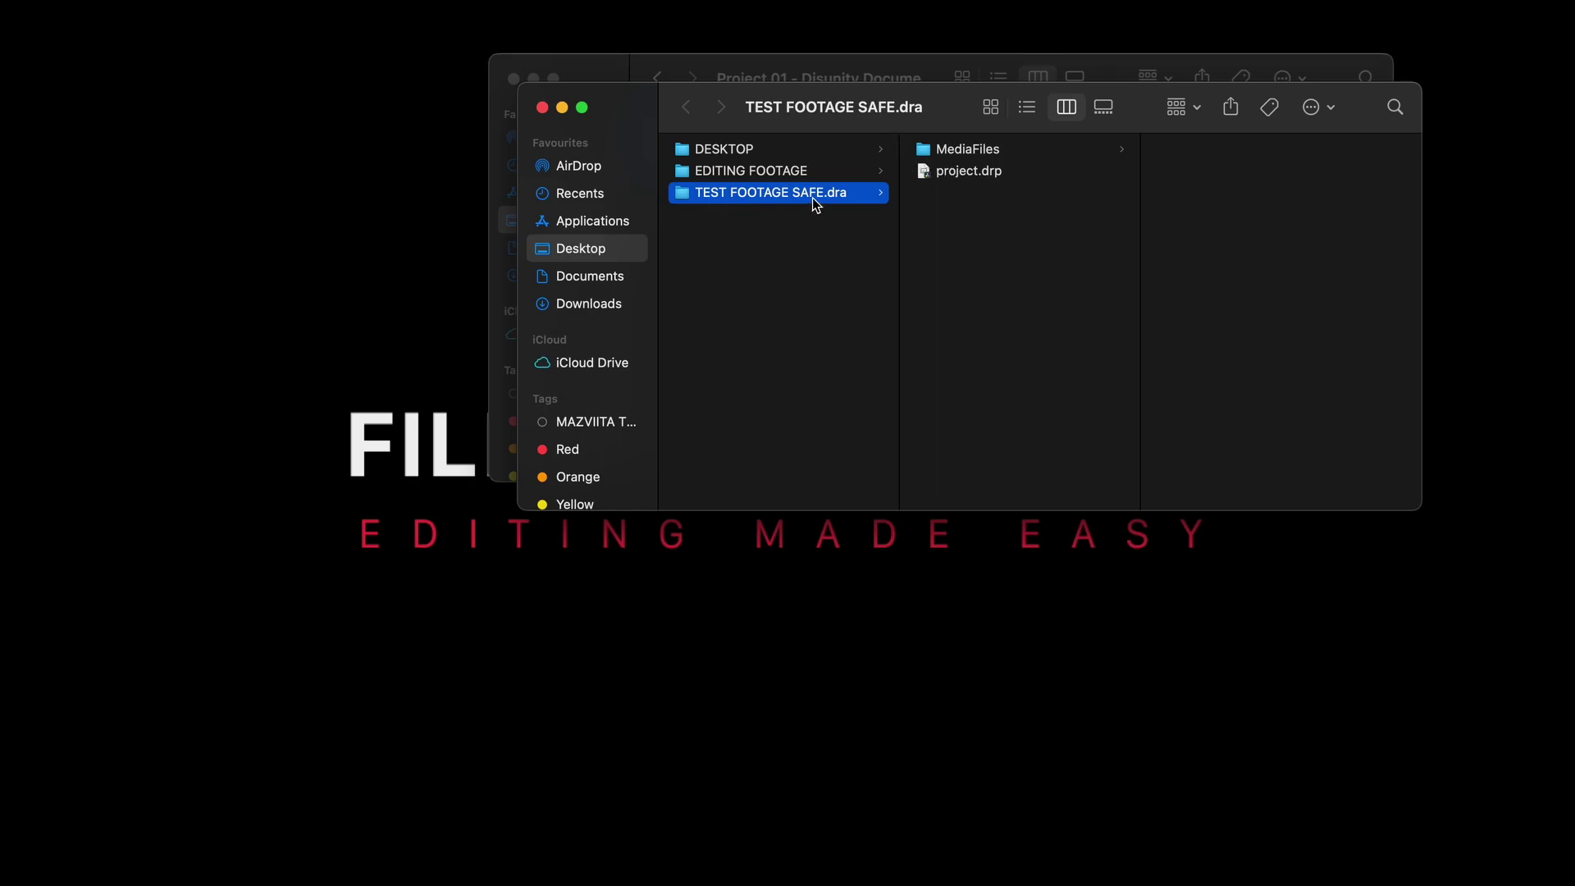
Open project.drp from the TEST FOOTAGE SAFE.dra folder in DaVinci Resolve and import it with the name Copy of project.
{"action": "left_click", "coordinate": [959, 172]}
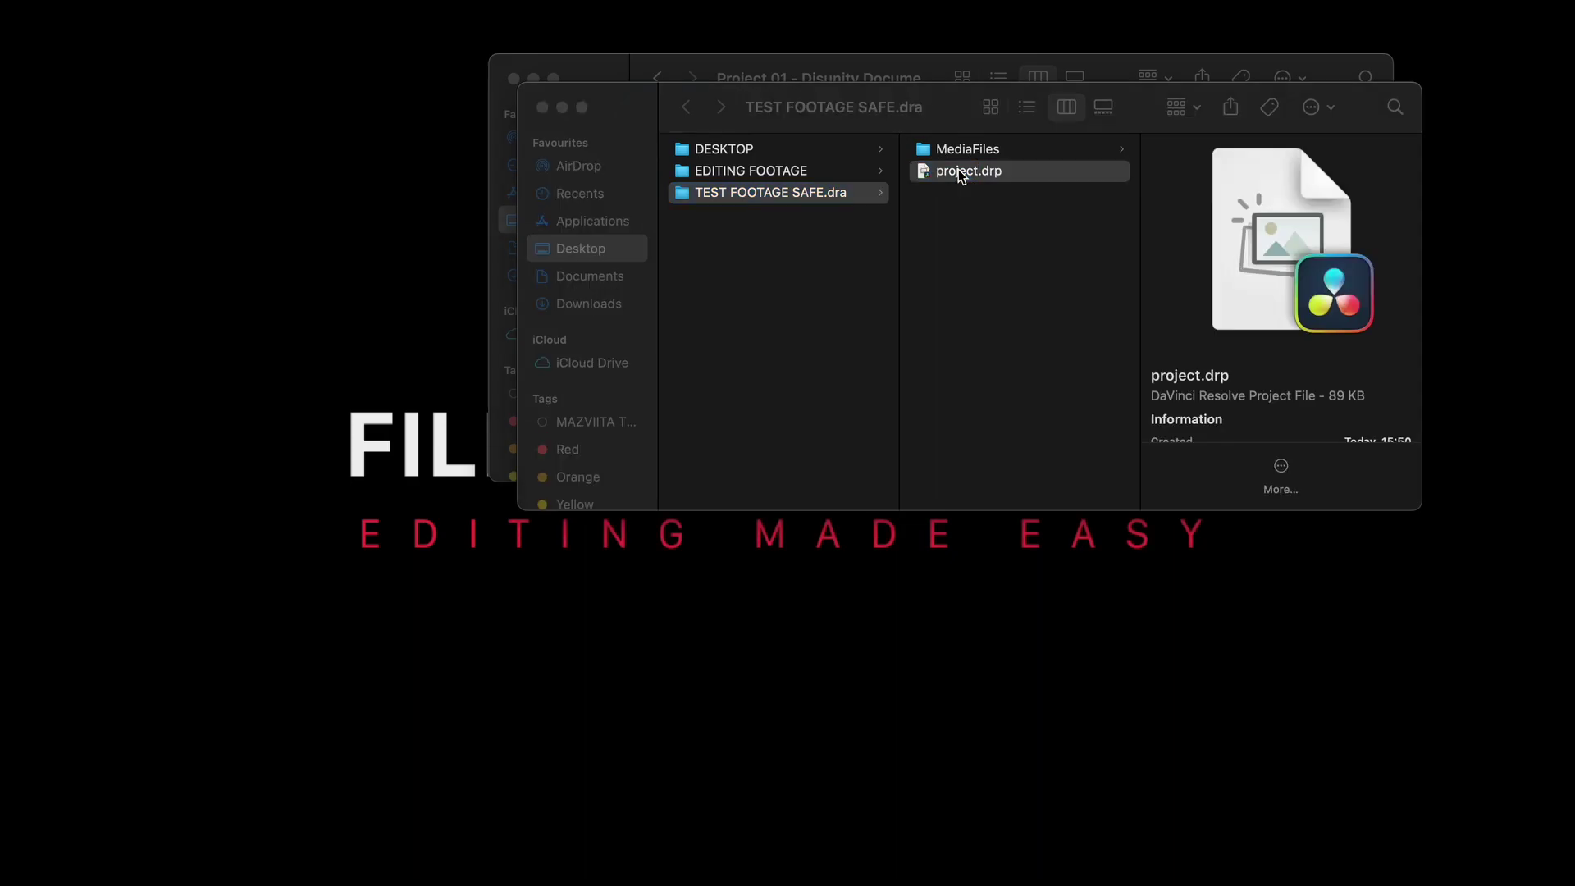
{"action": "double_click", "coordinate": [962, 173]}
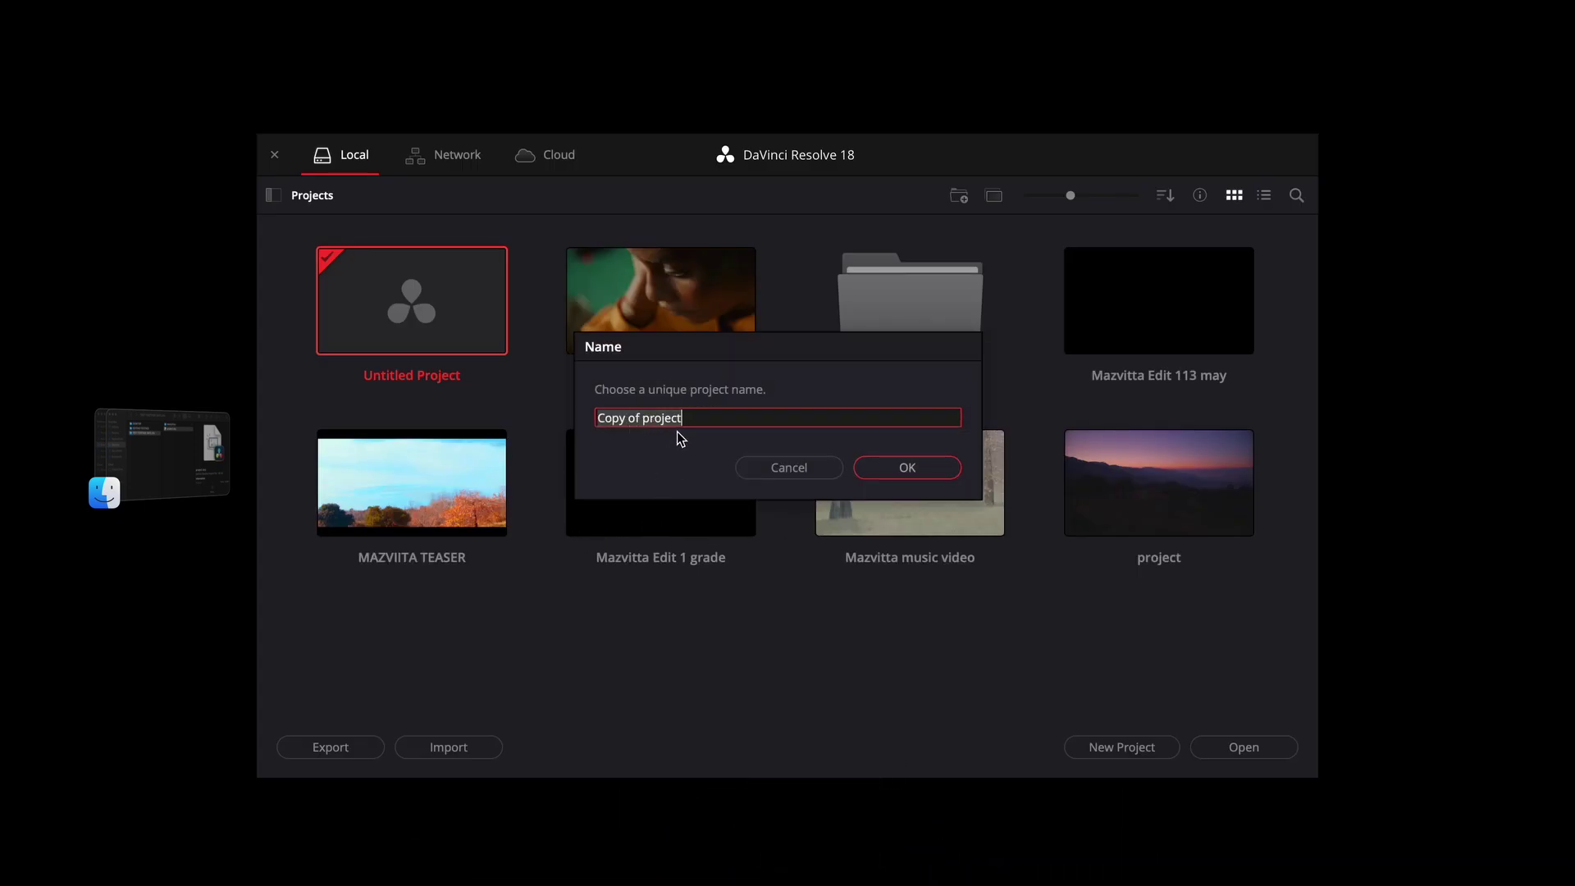
{"action": "left_click", "coordinate": [910, 475]}
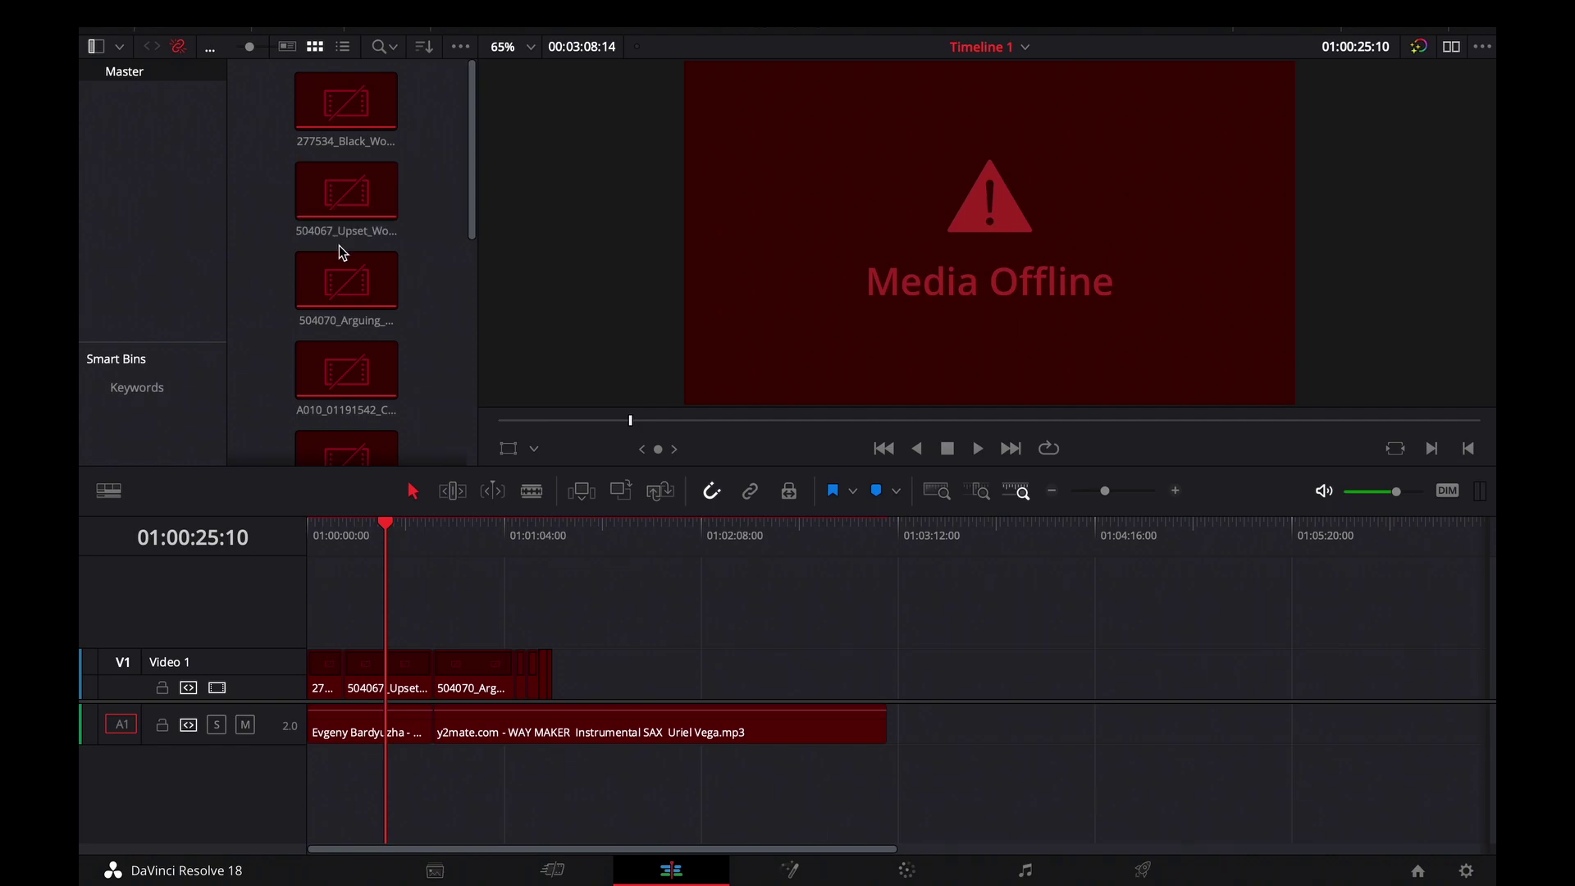
Relink the missing FOOTAGE clips to the TEST FOOTAGE SAFE.dra folder on the Desktop.
{"action": "scroll", "coordinate": [326, 322], "scroll_direction": "down", "scroll_amount": 3}
{"action": "scroll", "coordinate": [326, 322], "scroll_direction": "up", "scroll_amount": 3}
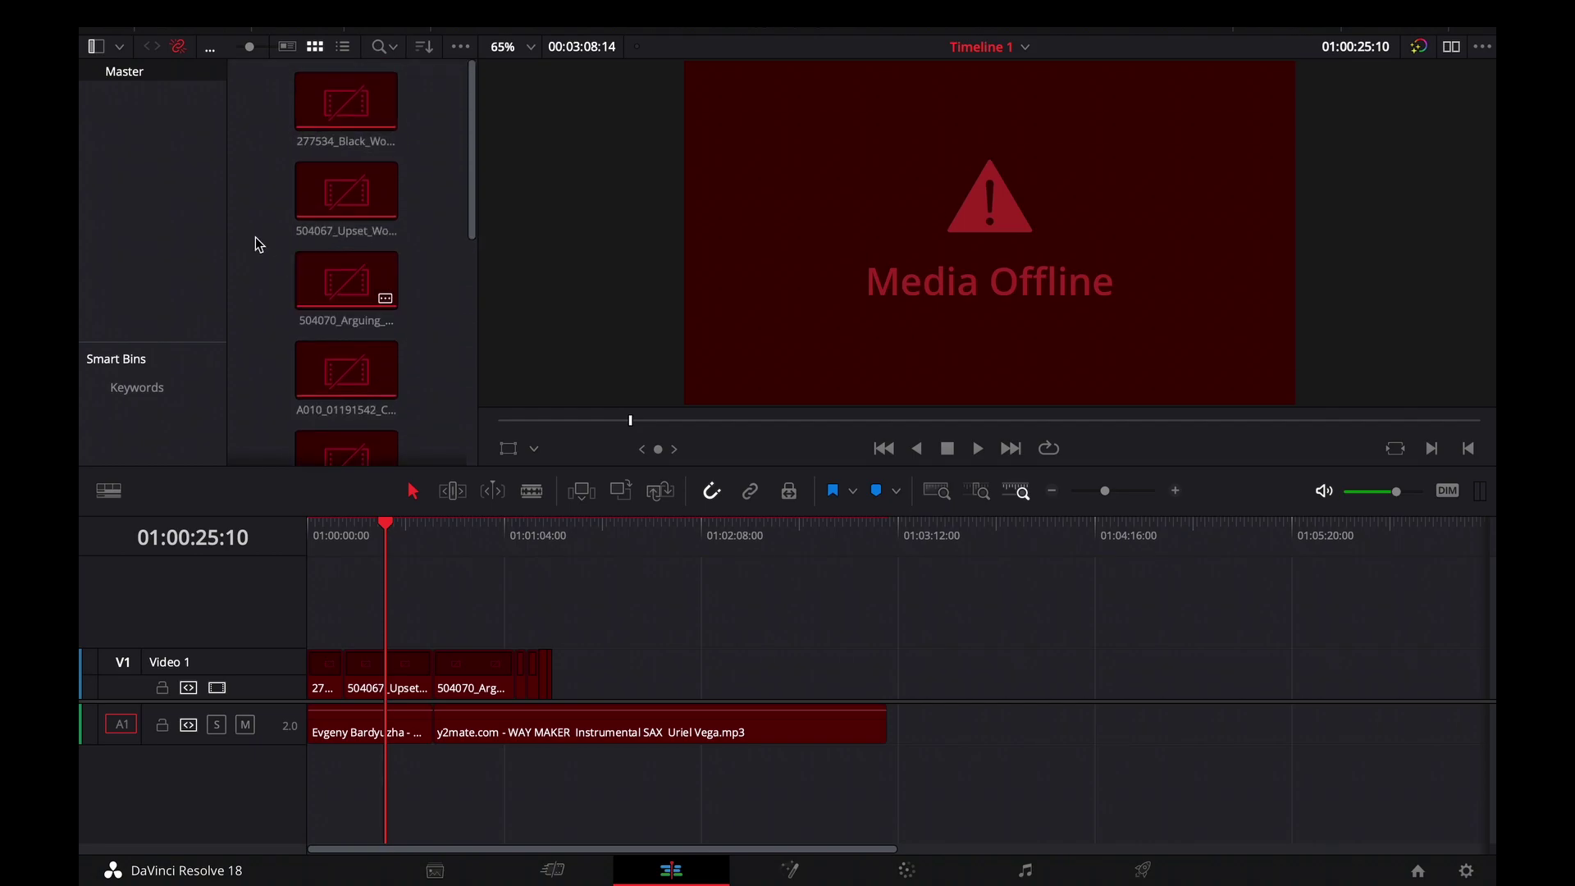
{"action": "left_click", "coordinate": [178, 47]}
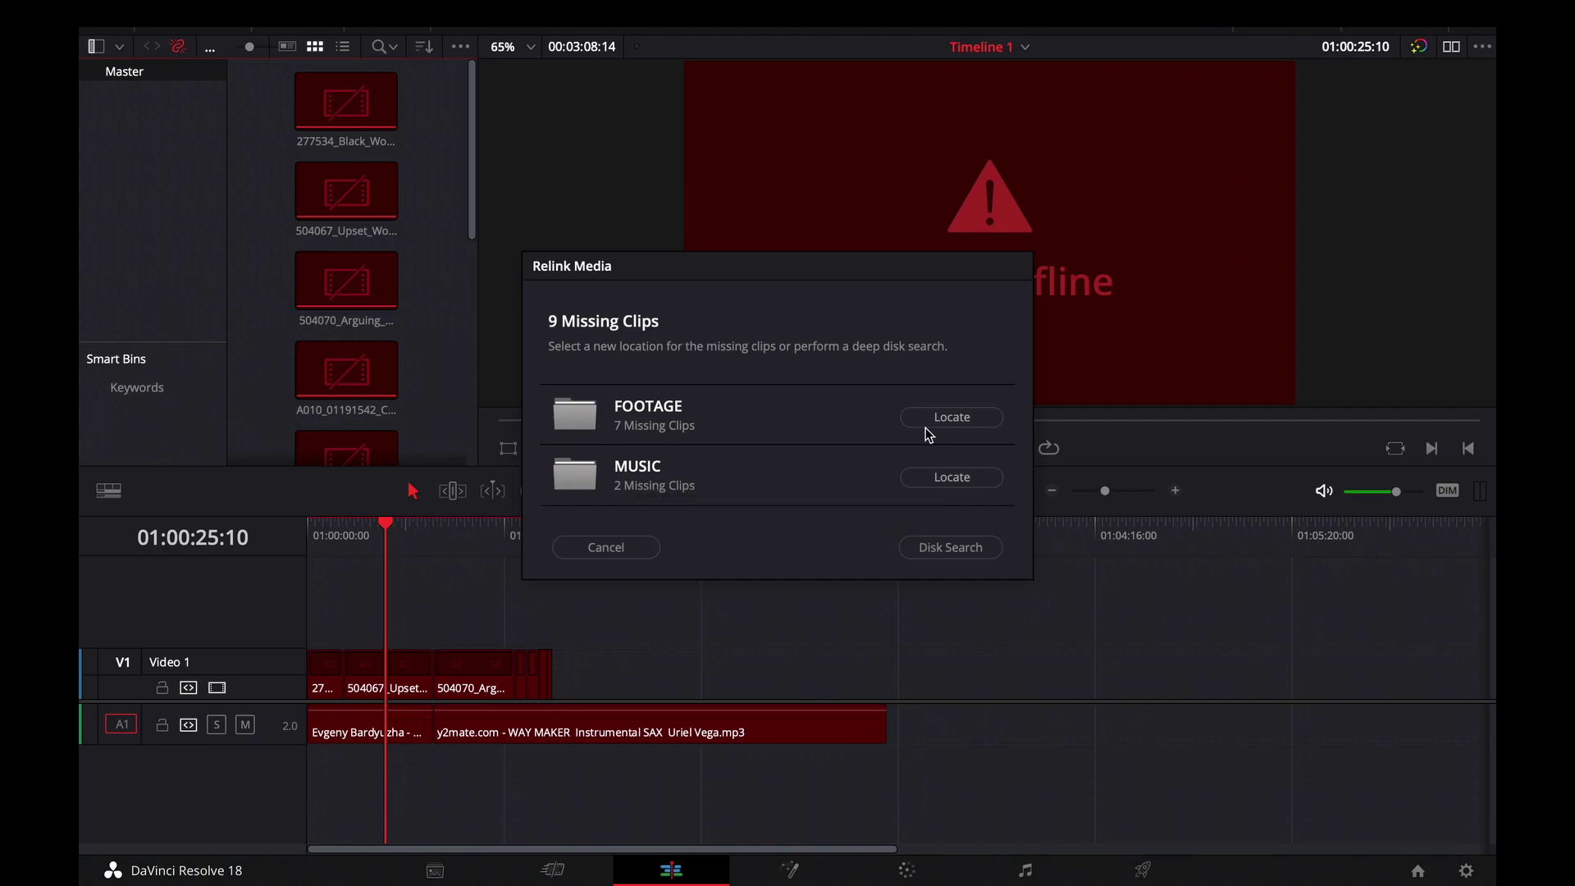
{"action": "left_click", "coordinate": [952, 418]}
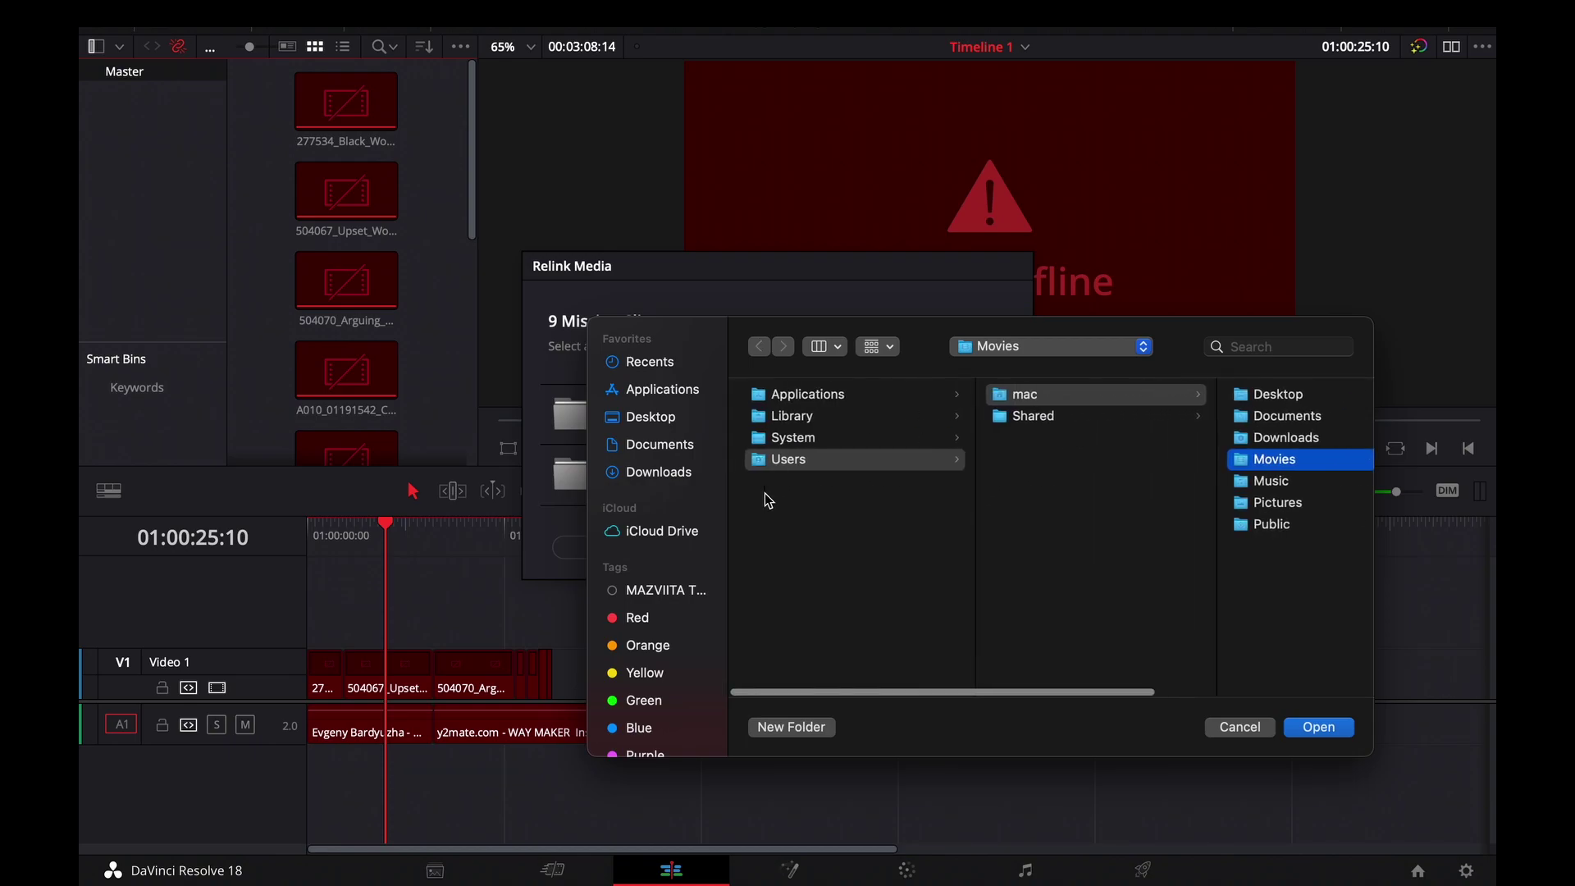
{"action": "left_click", "coordinate": [650, 417]}
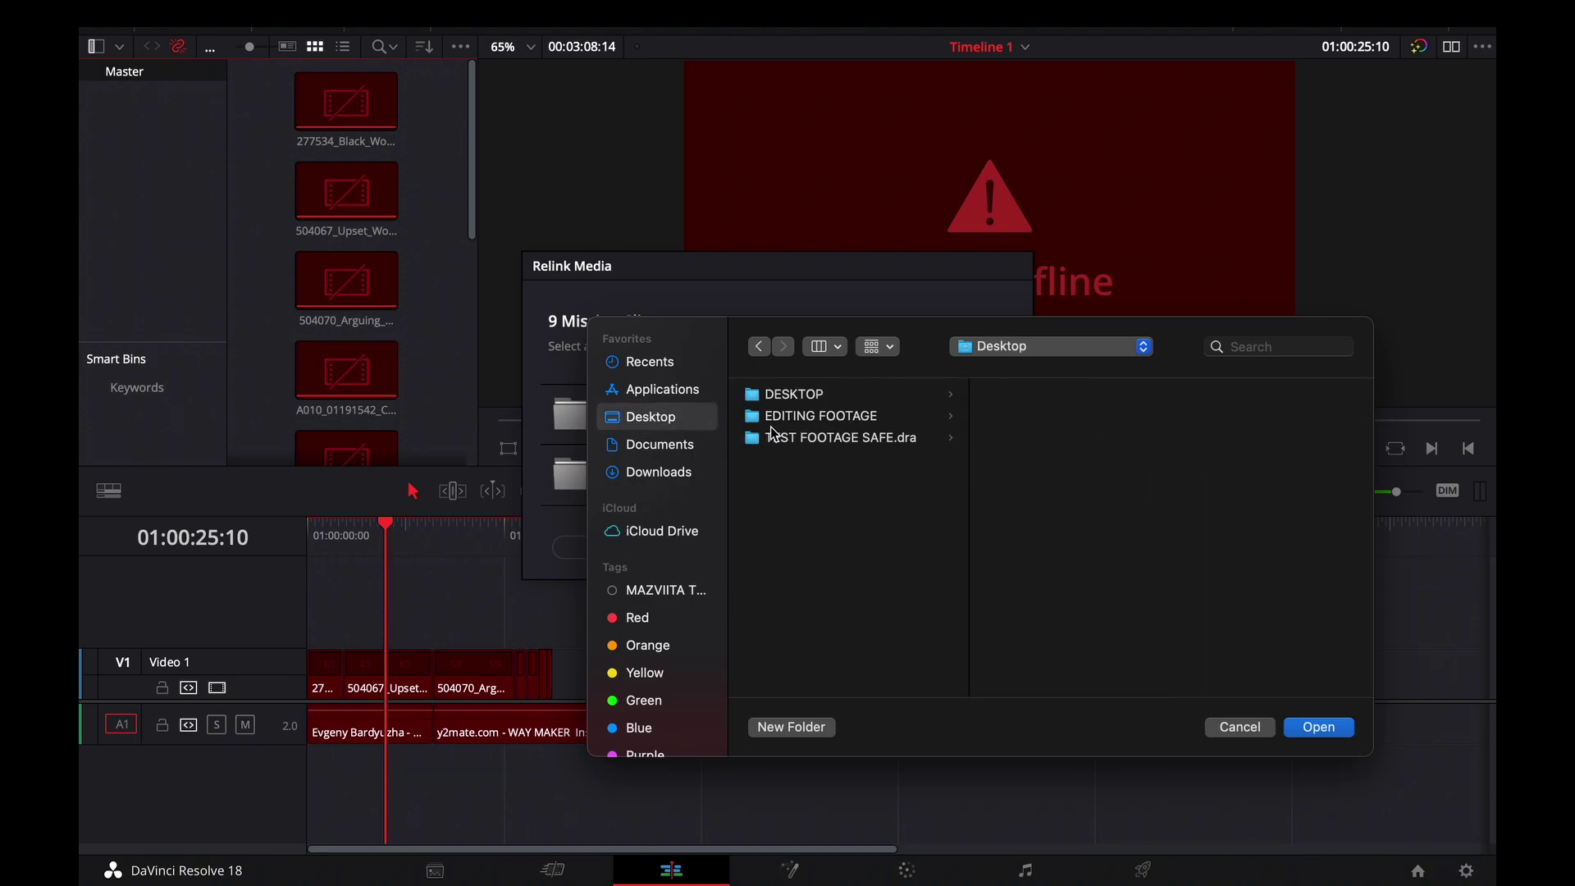
{"action": "left_click", "coordinate": [812, 439]}
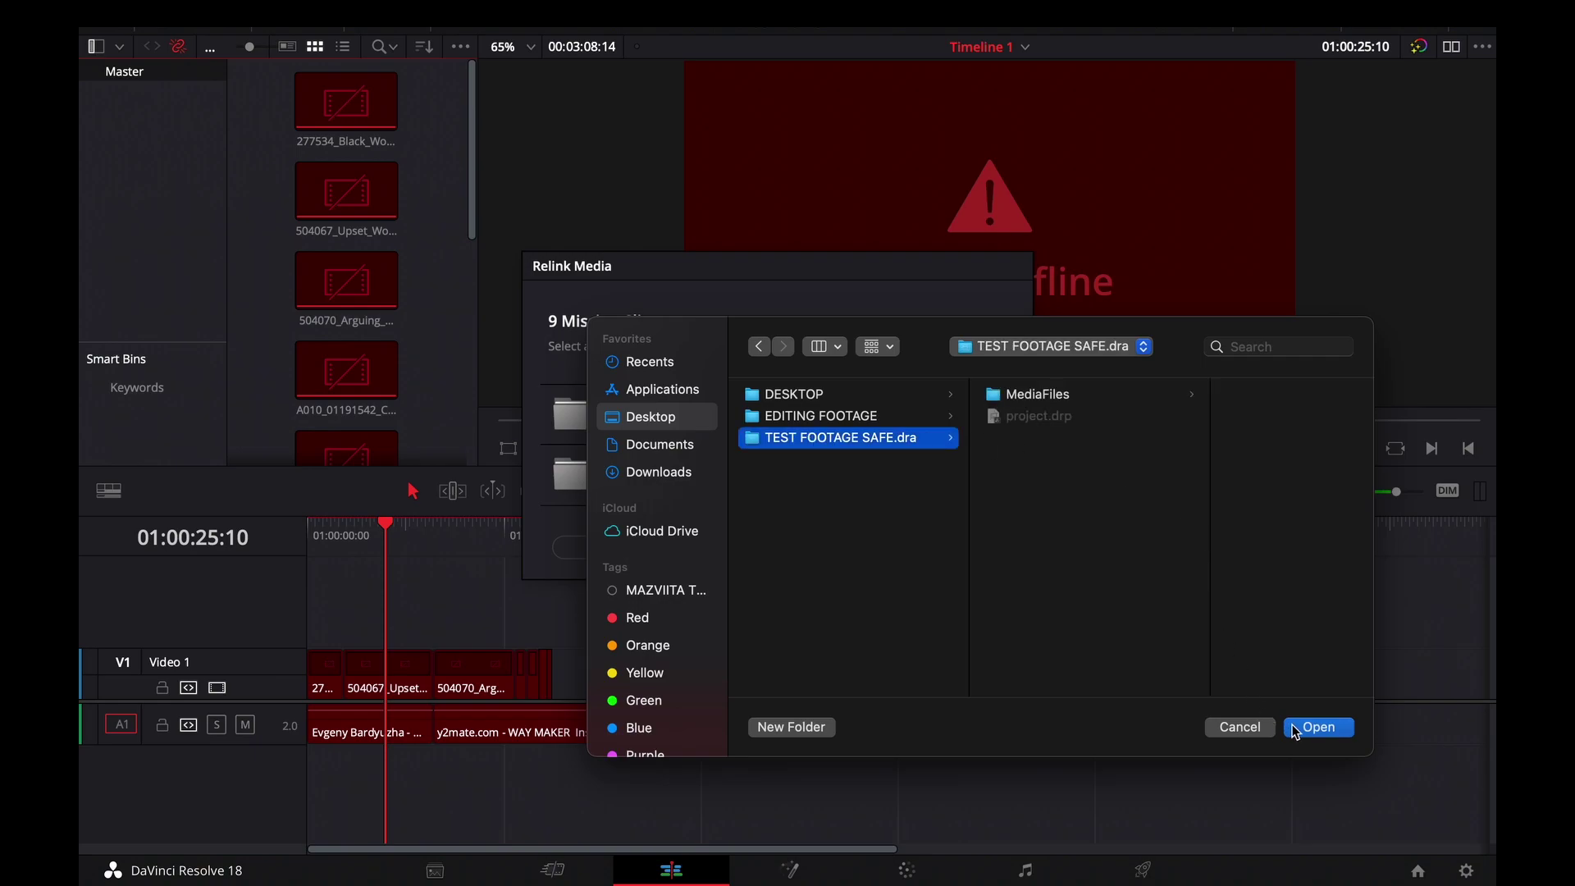
{"action": "left_click", "coordinate": [1320, 733]}
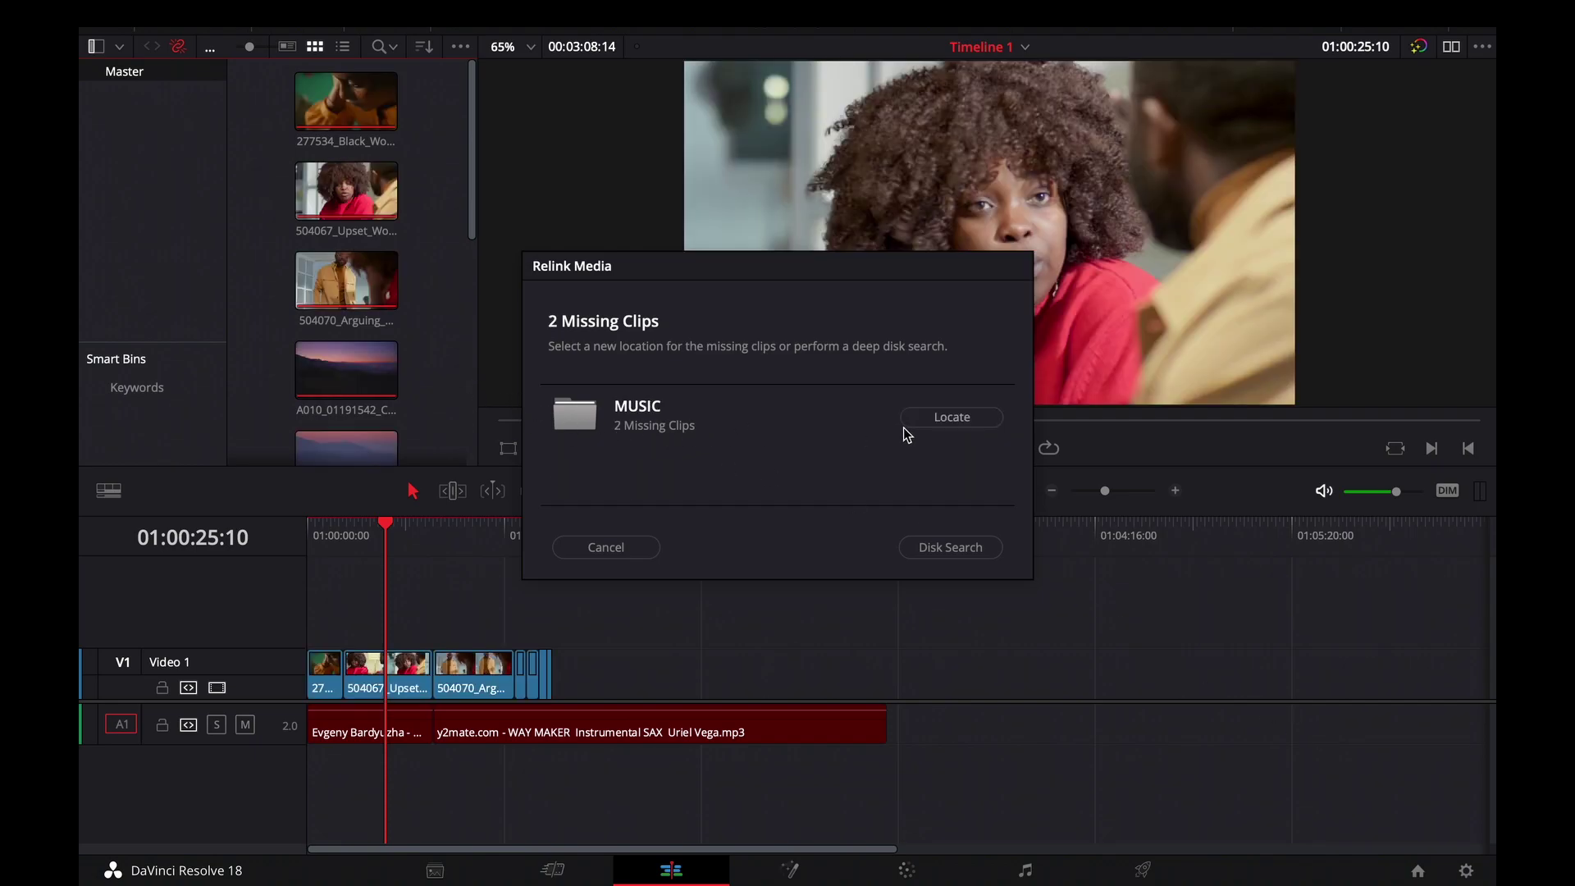
Relink the missing MUSIC clips to the MUSIC folder inside MediaFiles in the TEST FOOTAGE SAFE.dra archive.
{"action": "left_click", "coordinate": [939, 420]}
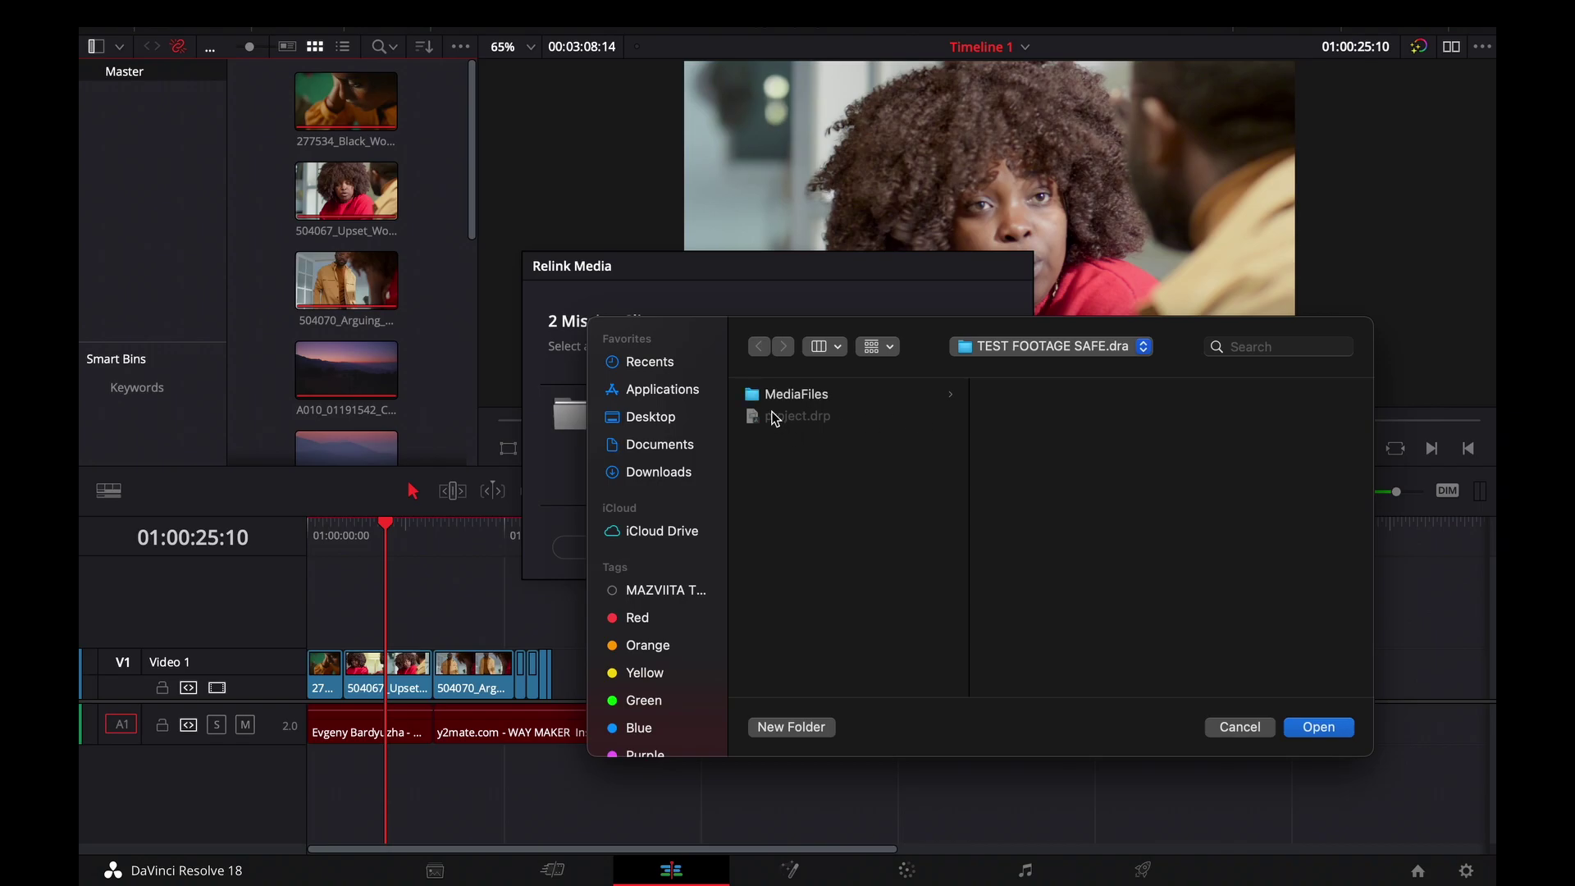
{"action": "left_click", "coordinate": [776, 395]}
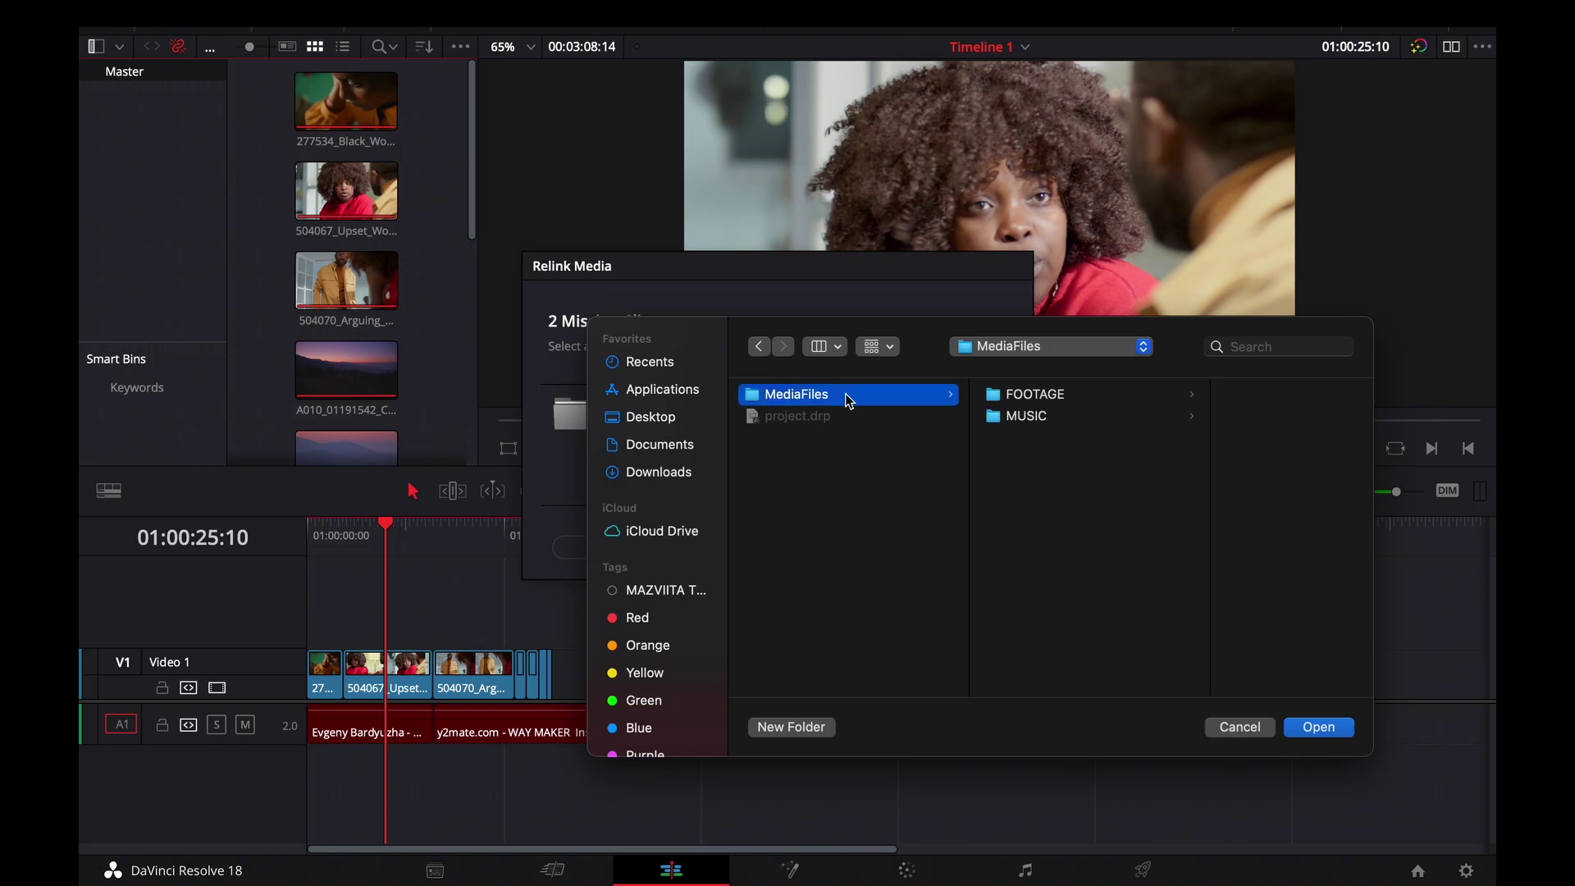
{"action": "left_click", "coordinate": [1027, 417]}
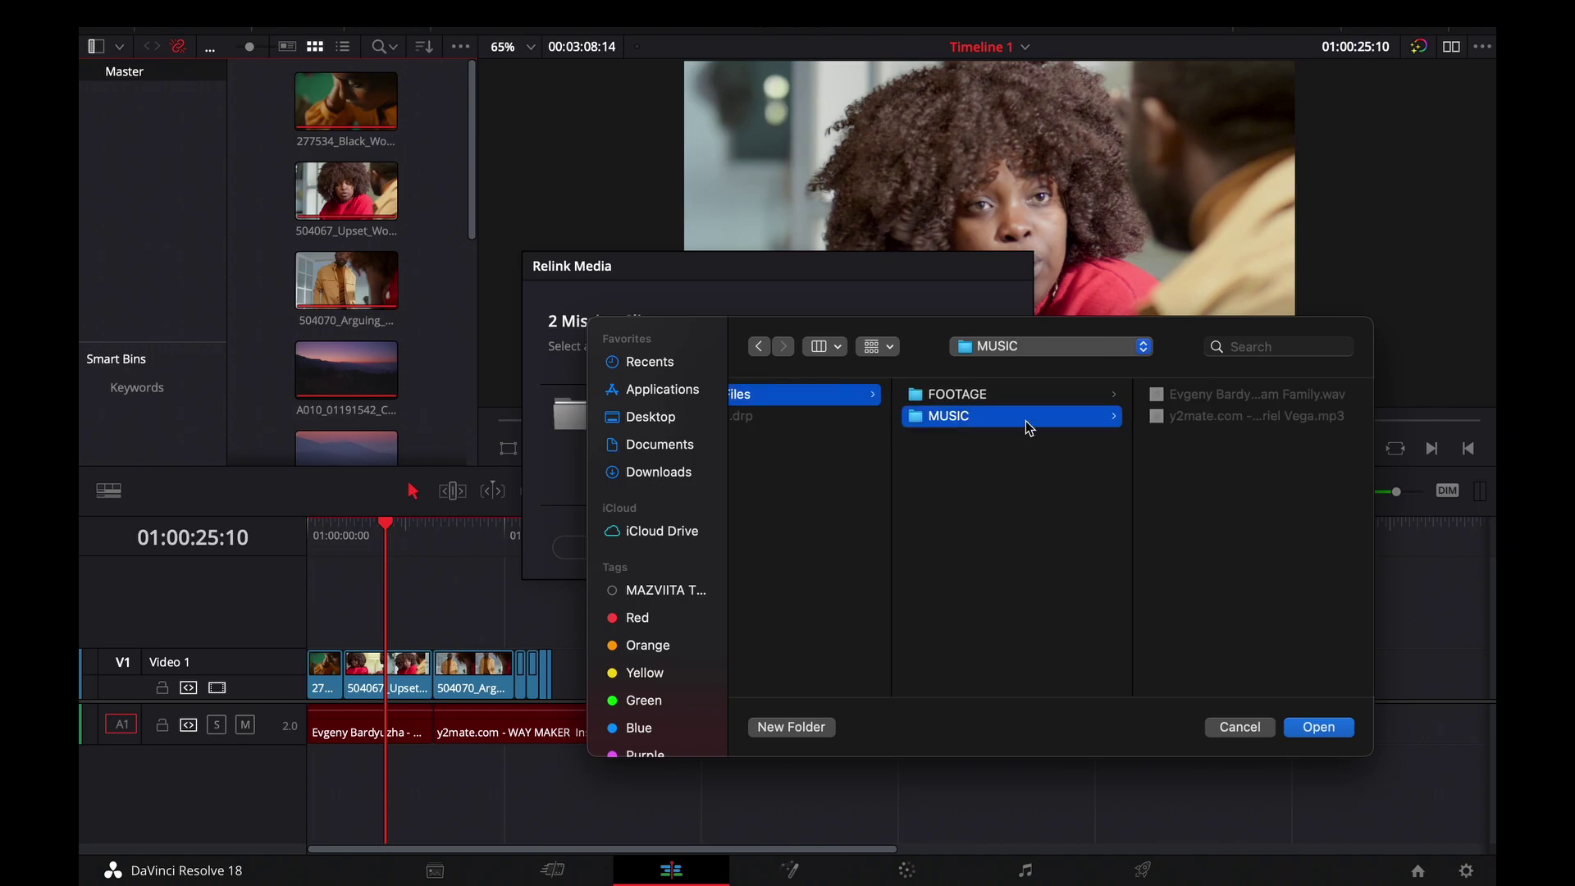
{"action": "left_click", "coordinate": [1318, 728]}
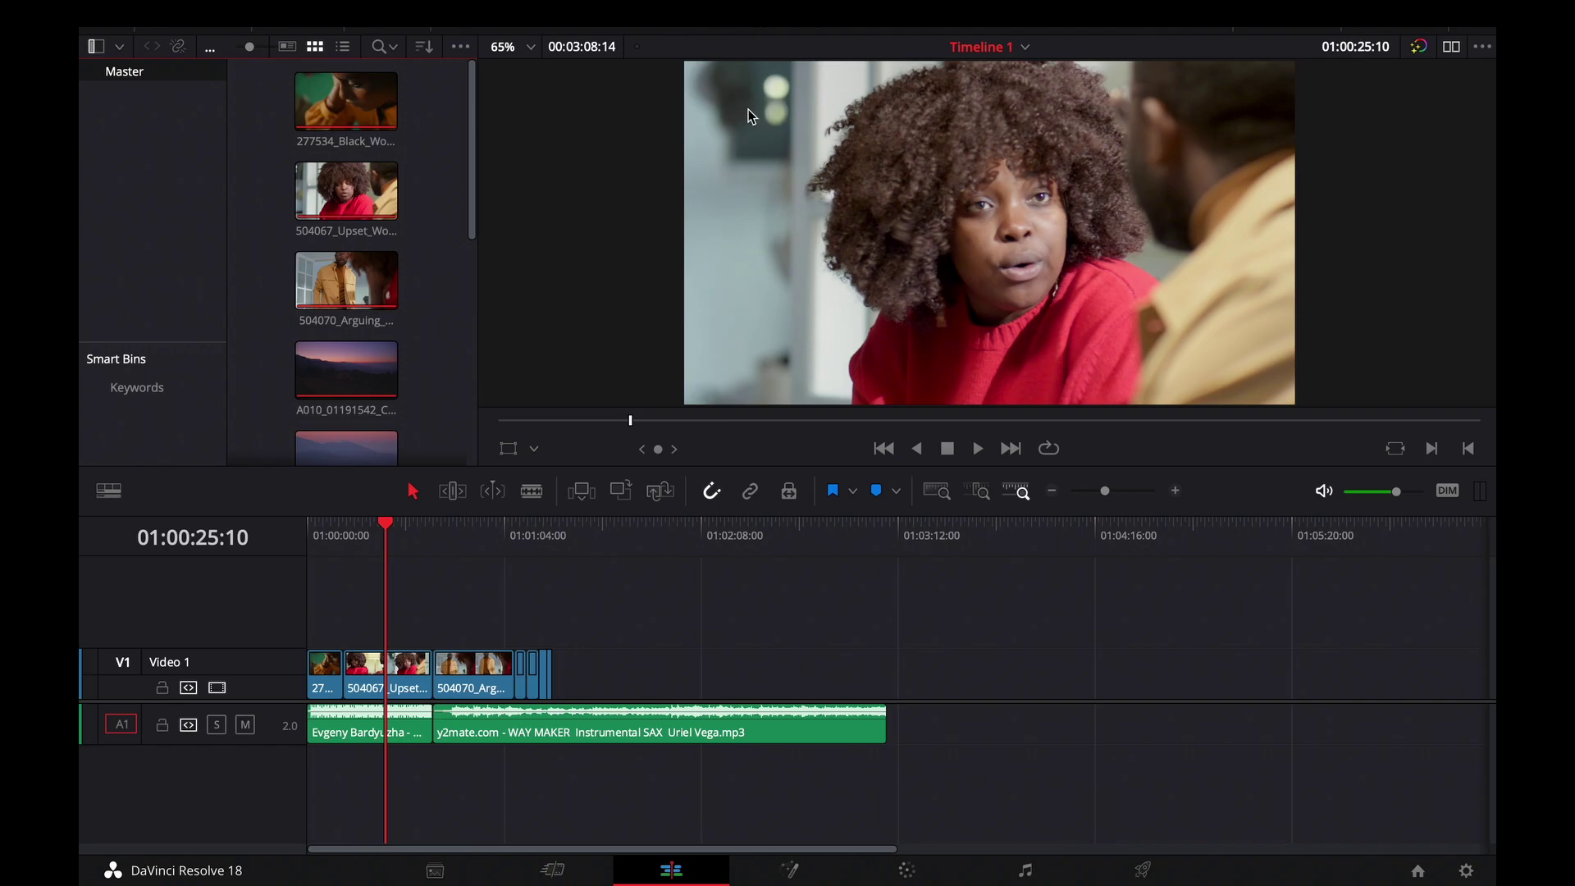
Take the DaVinci Resolve window out of full screen and minimise it to show the desktop.
{"action": "mouse_move", "coordinate": [790, 31]}
{"action": "mouse_move", "coordinate": [150, 62]}
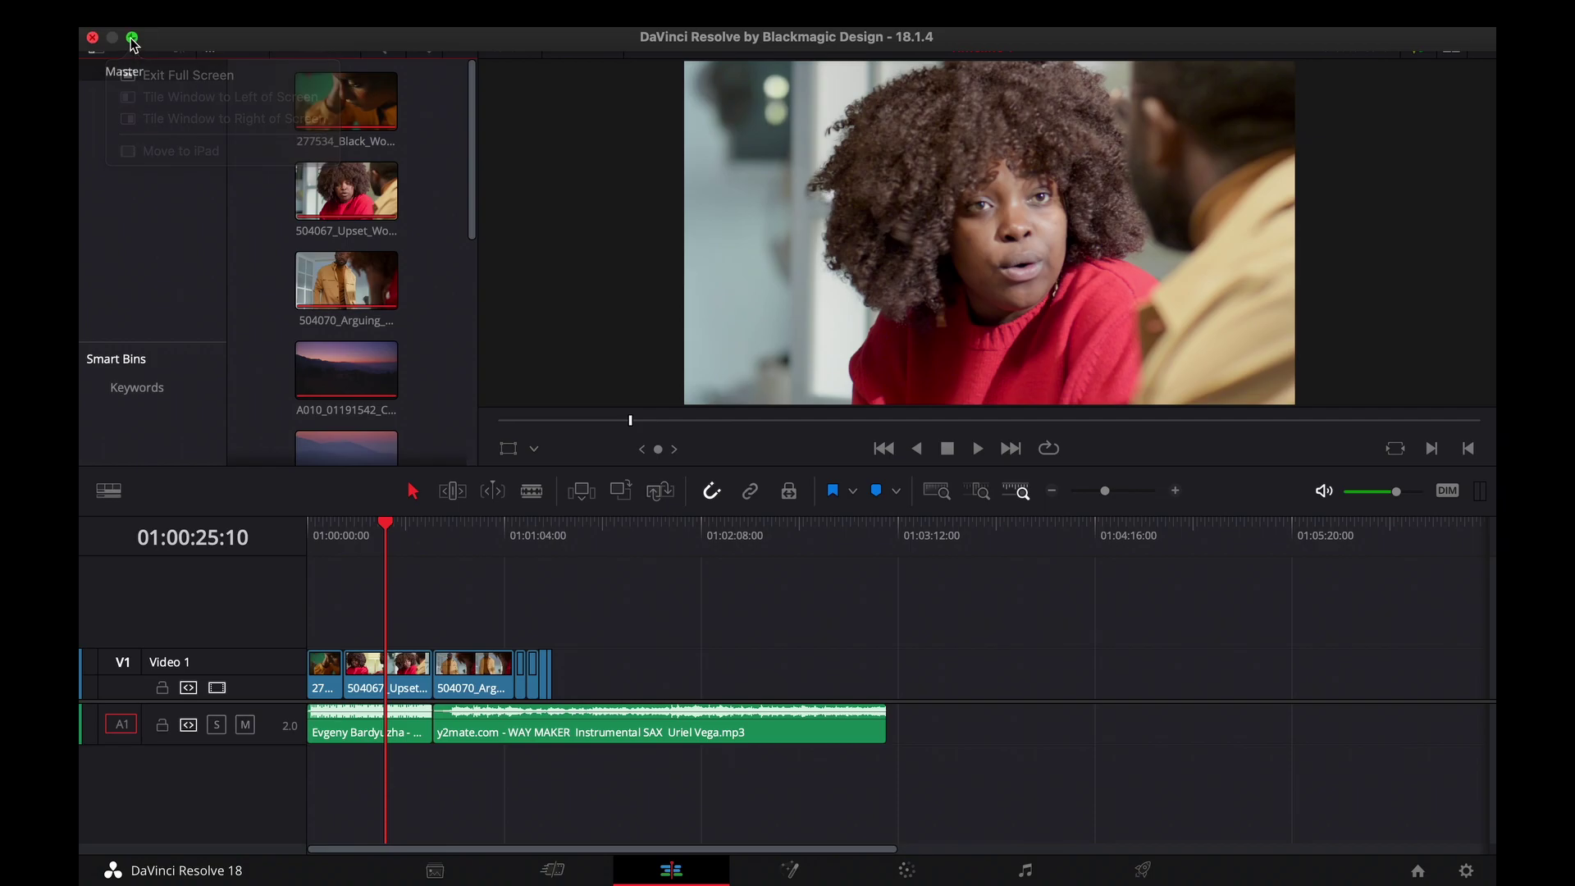
{"action": "left_click", "coordinate": [132, 38]}
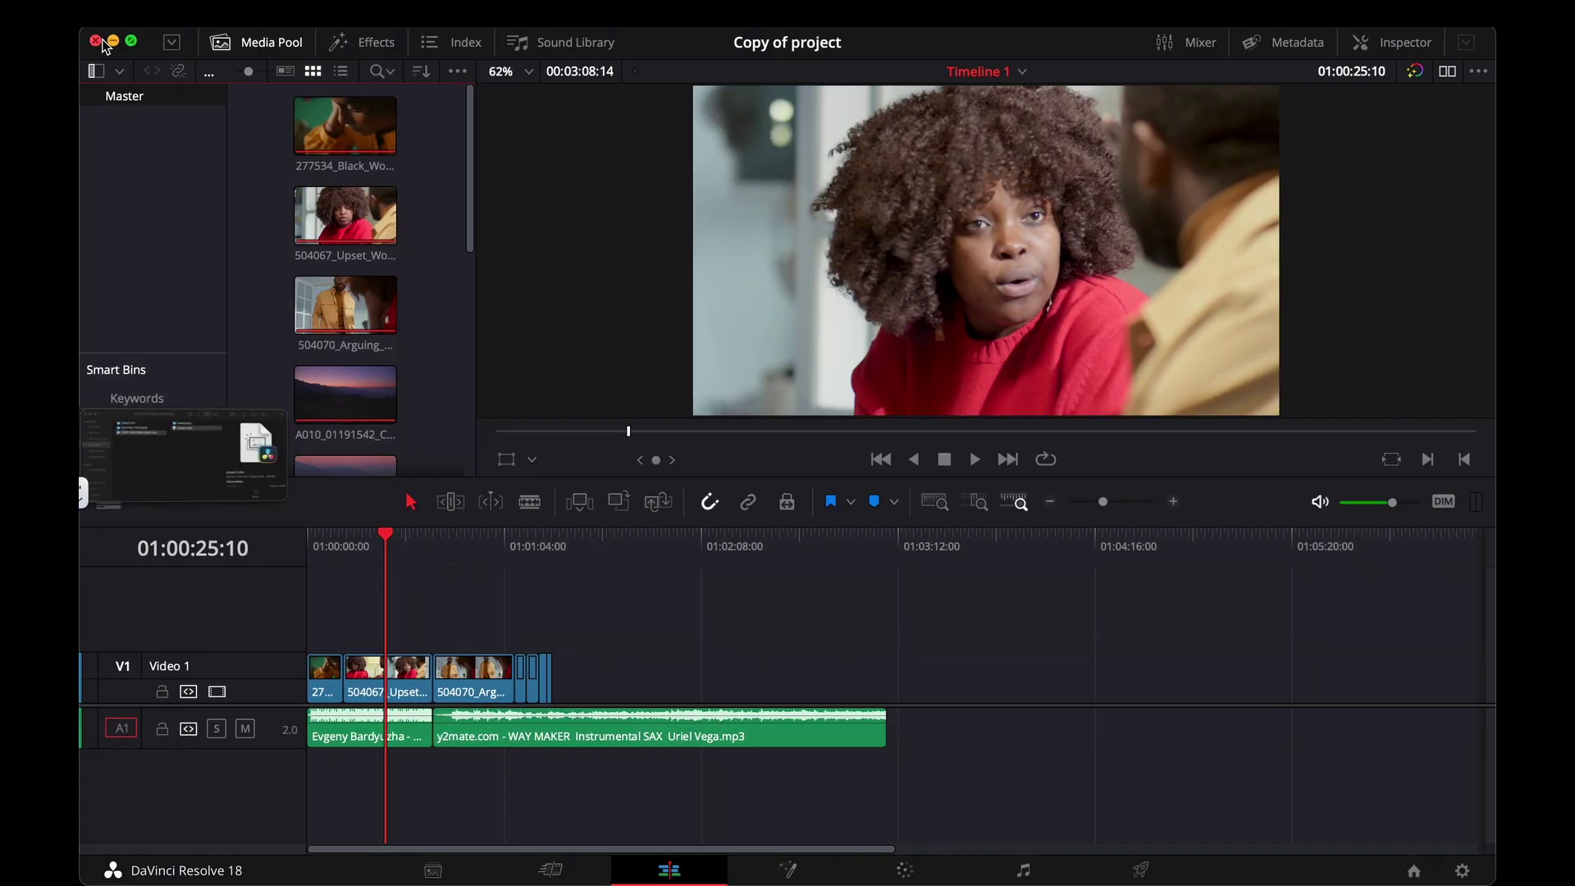
{"action": "left_click", "coordinate": [113, 40]}
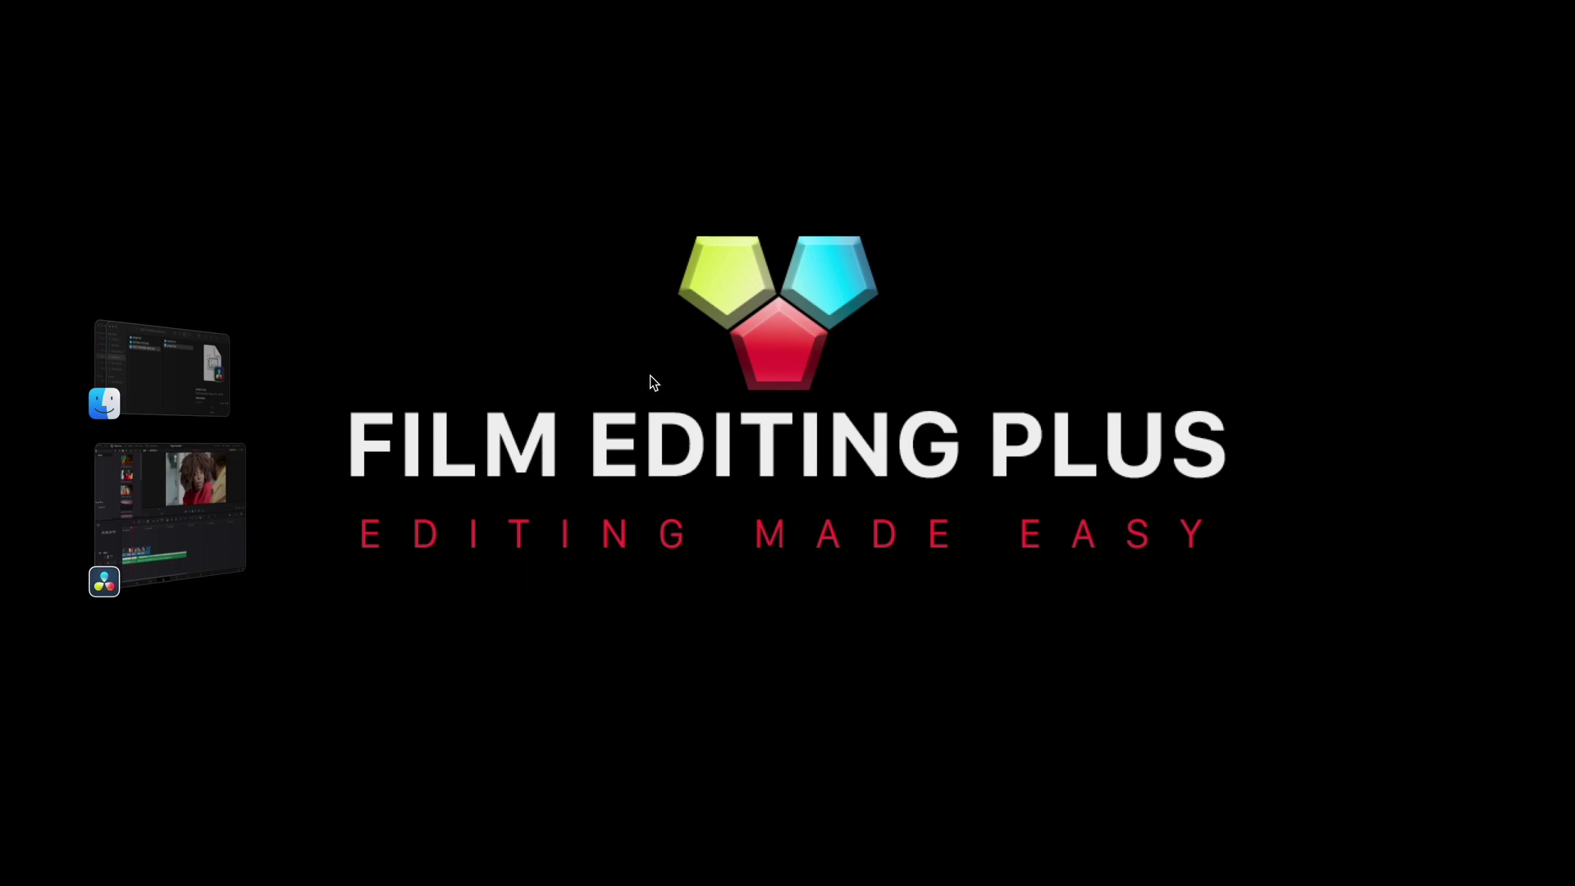